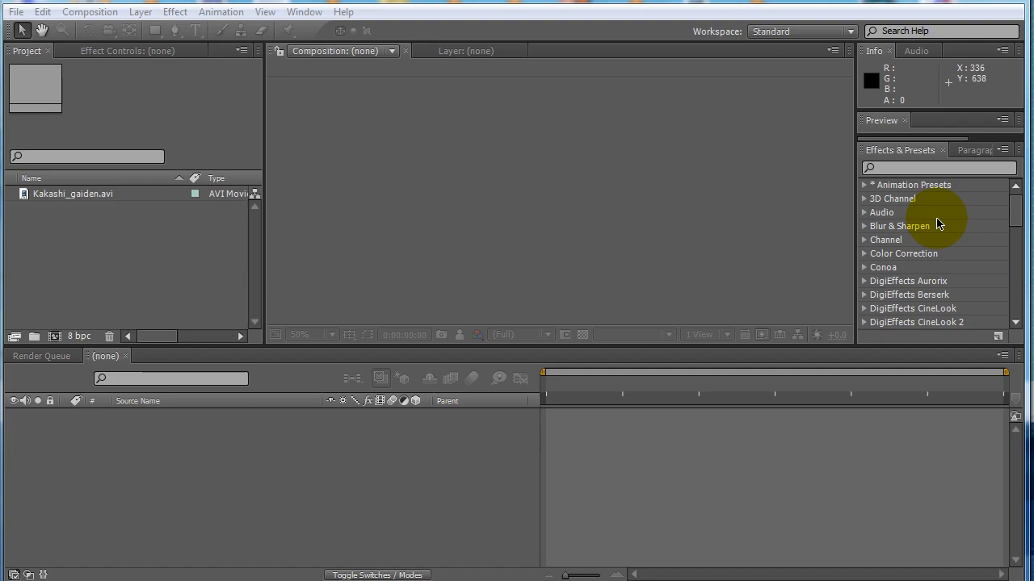
click(61, 198)
click(81, 254)
click(94, 196)
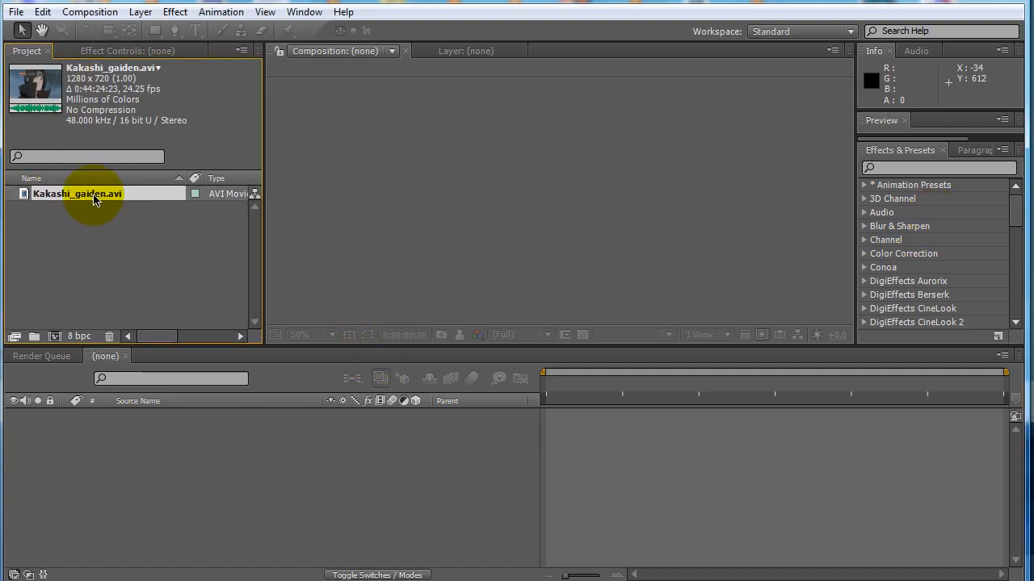
click(98, 212)
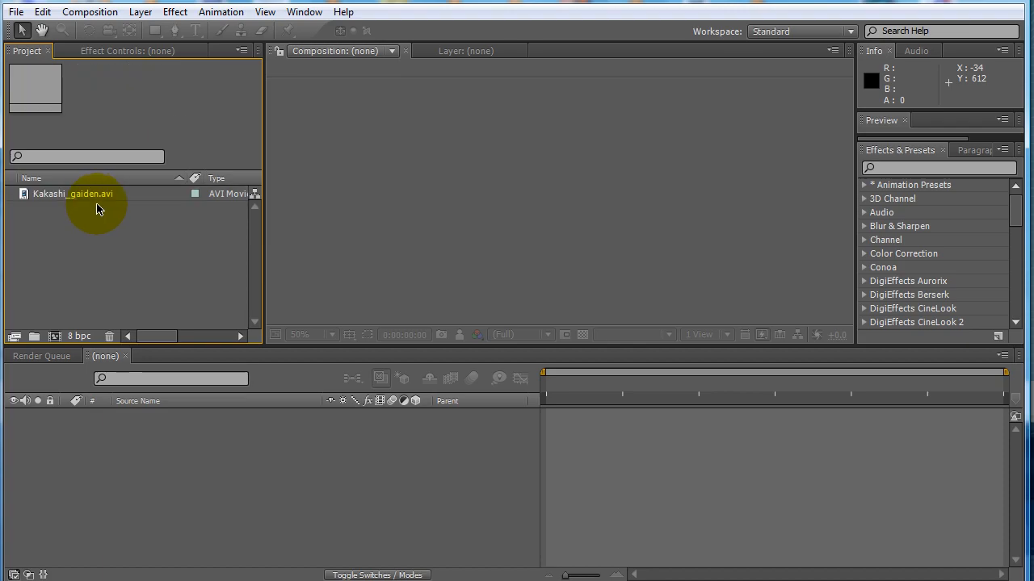
click(98, 196)
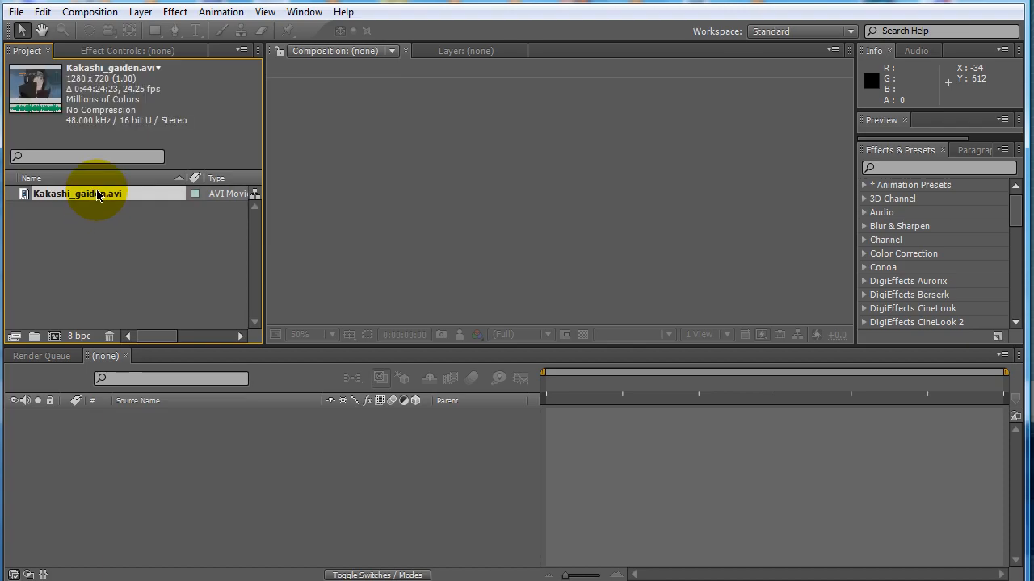
click(102, 215)
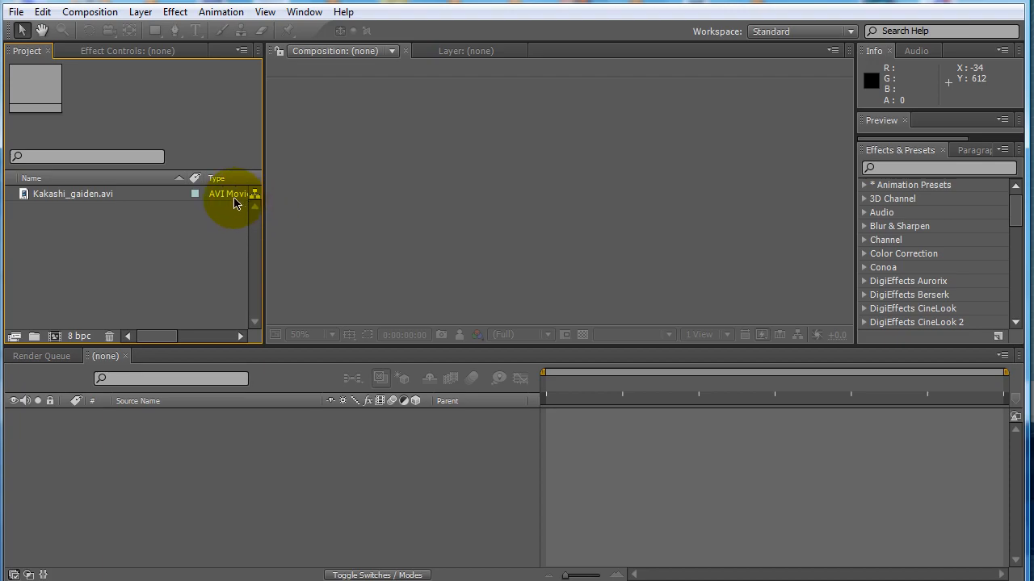
Create a new composition from the Kakashi_gaiden.avi footage, matching the clip's own settings.
click(82, 198)
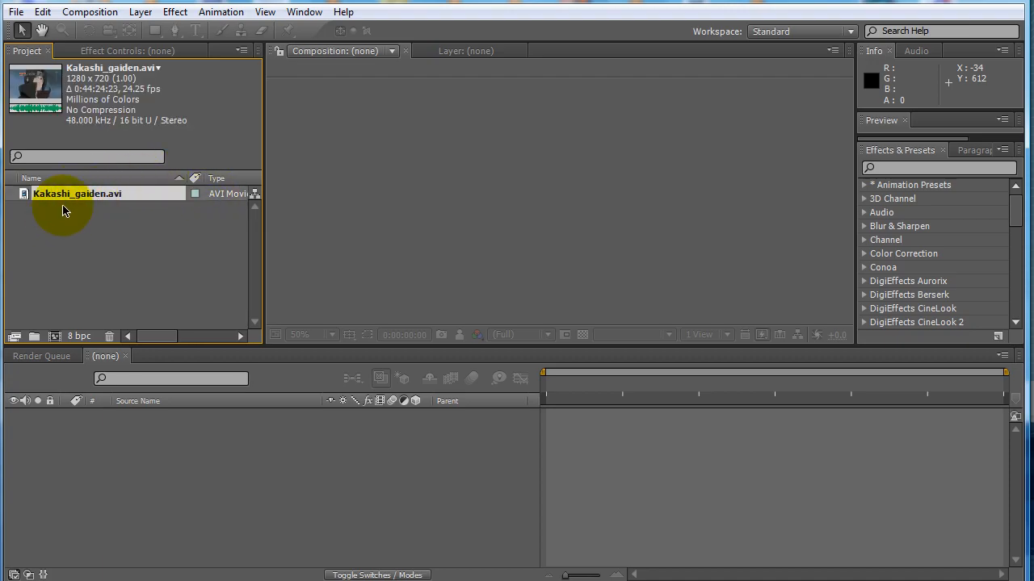
drag(71, 195, 68, 327)
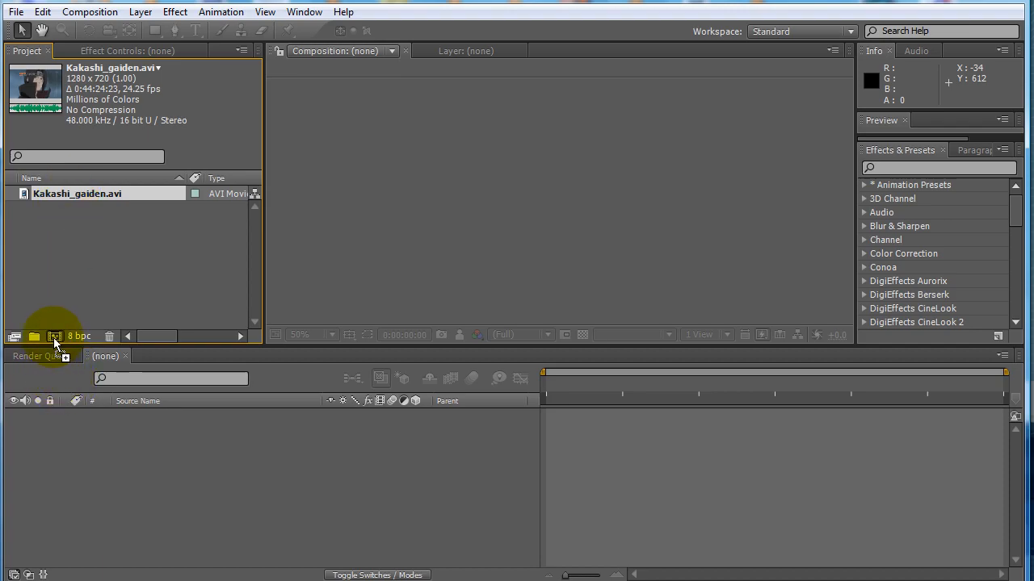
drag(54, 338, 54, 337)
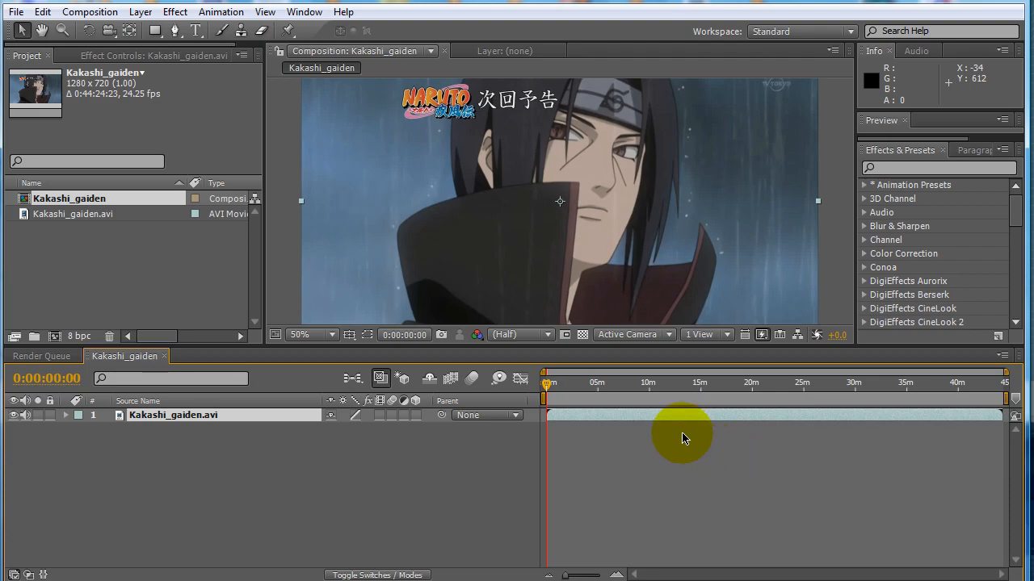
Check the frame size, frame rate and duration in the Composition Settings, and close them without changes.
click(95, 14)
click(128, 54)
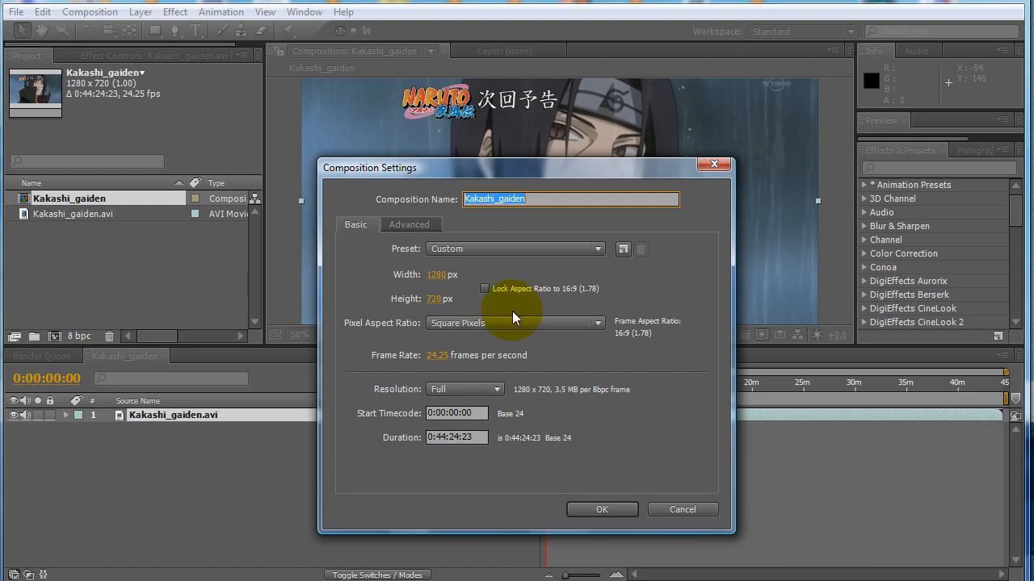
click(682, 509)
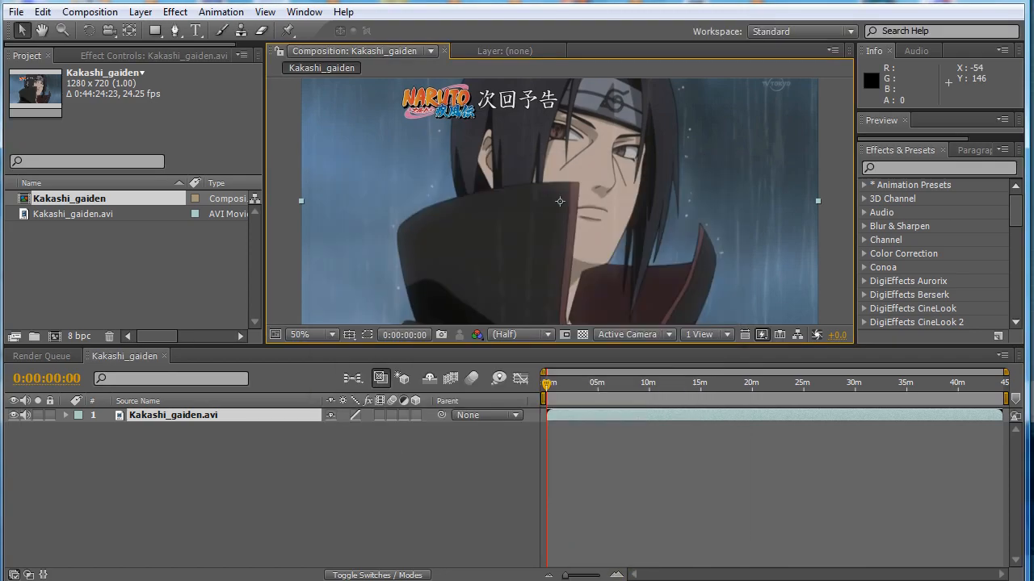
Enlarge the composition viewer to show the full frame and move the current time to 0:05:06:01.
click(729, 385)
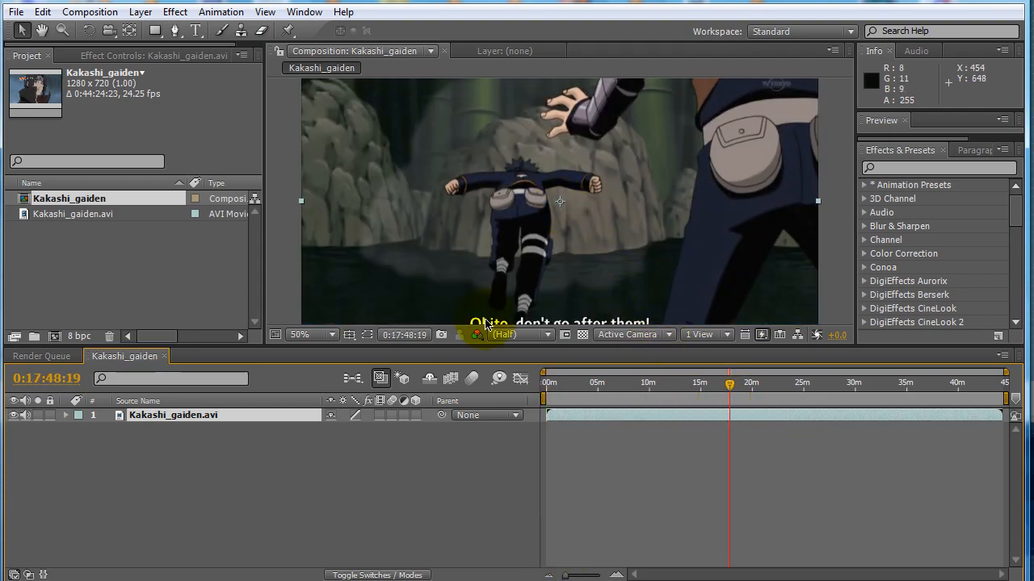
drag(531, 342, 526, 402)
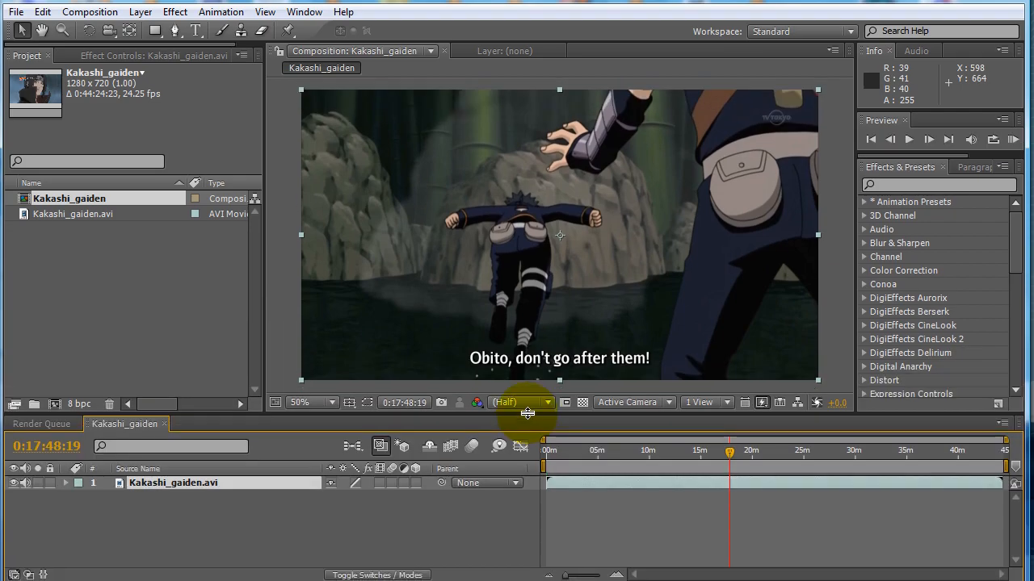
click(745, 464)
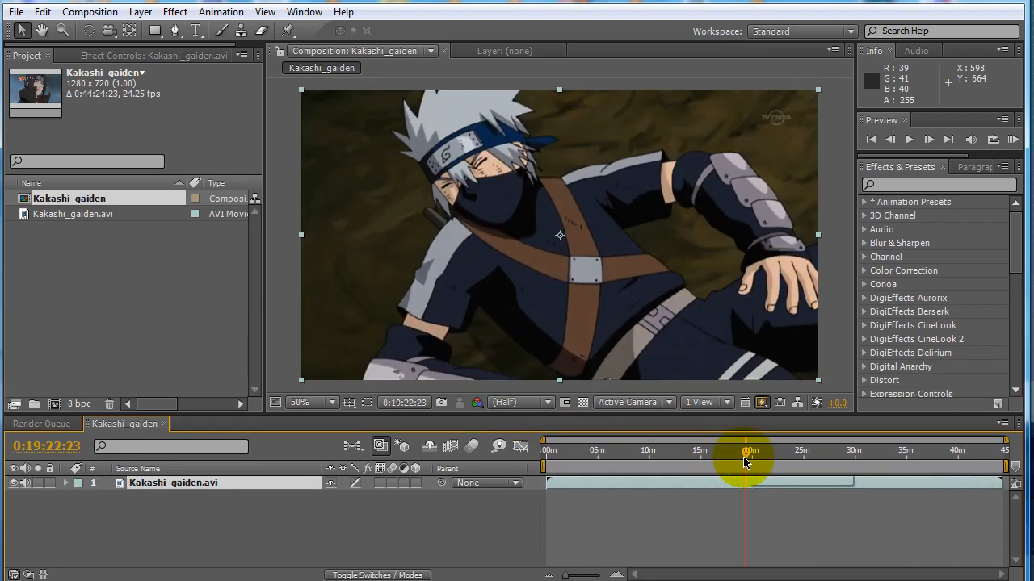
click(639, 454)
click(588, 452)
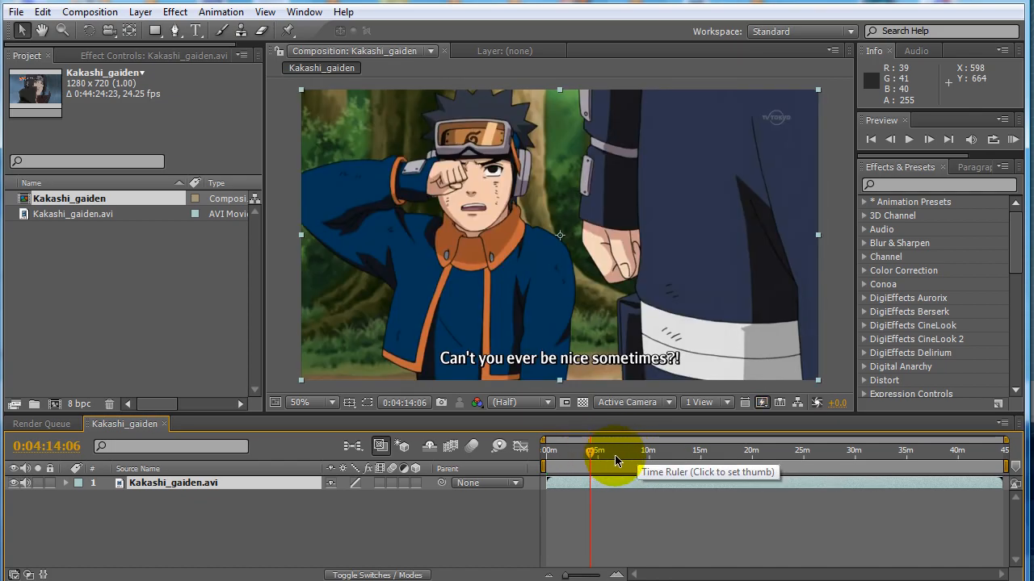
click(602, 454)
click(589, 454)
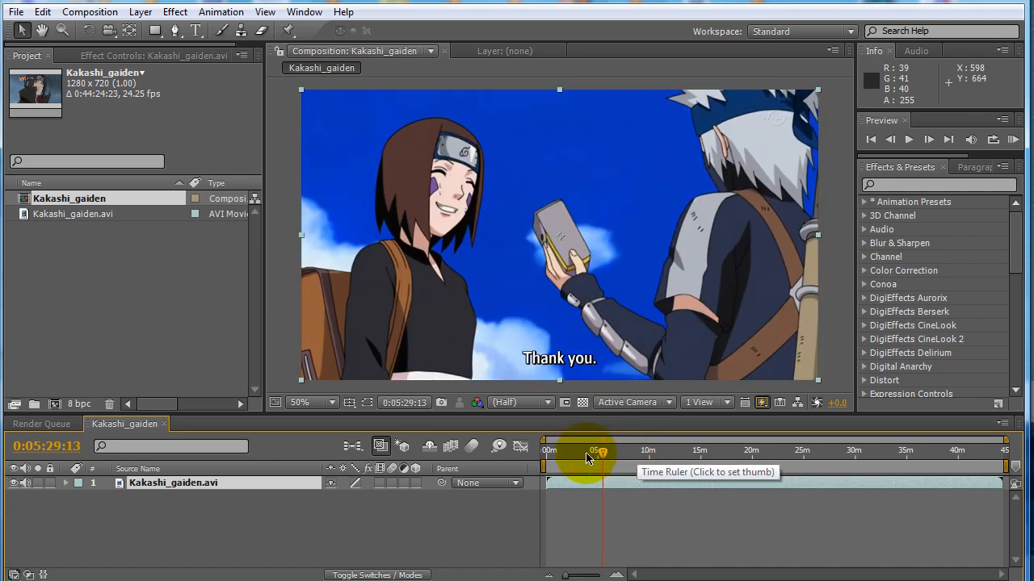
click(604, 455)
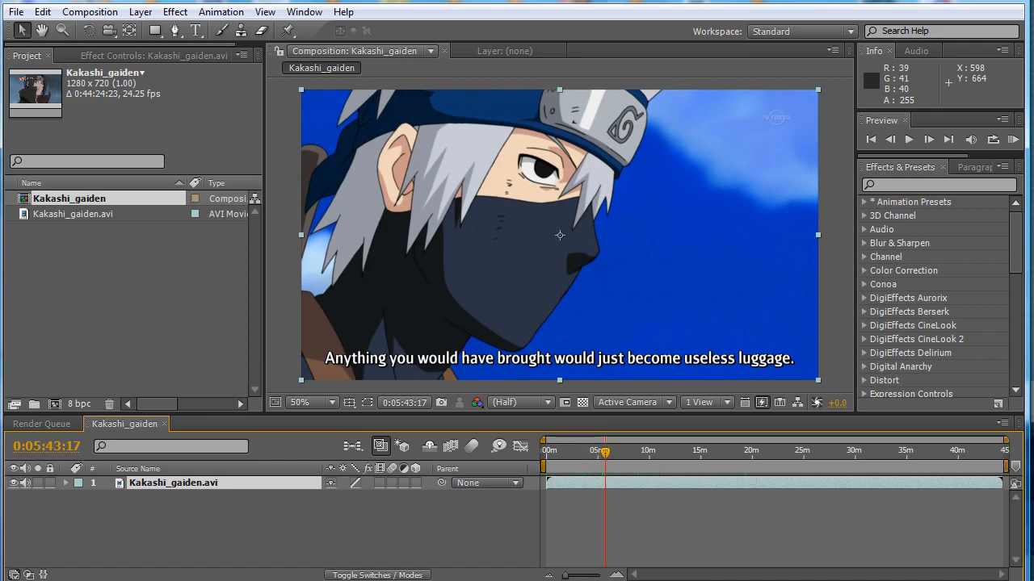
click(592, 340)
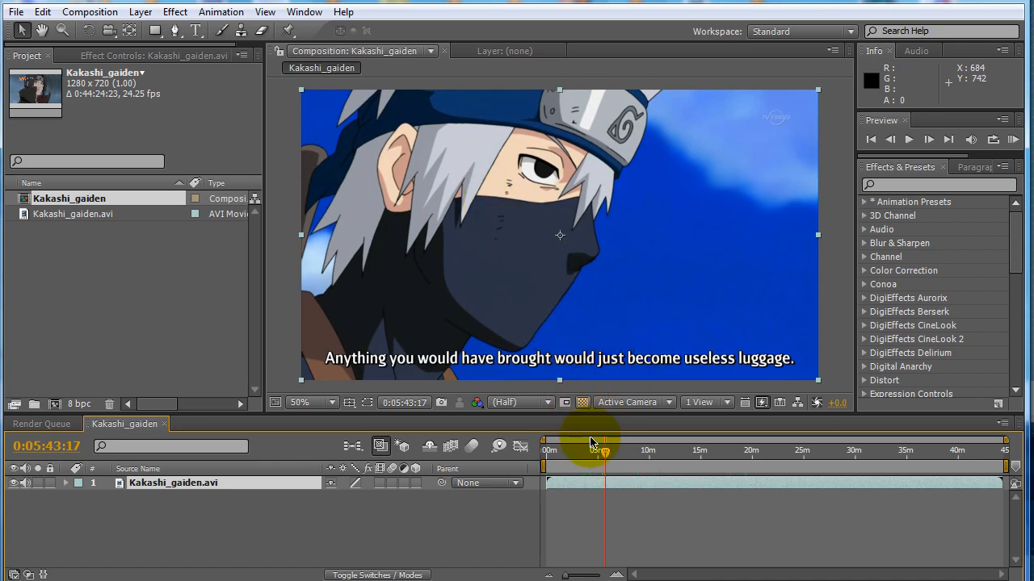
mouse_move(605, 453)
mouse_down()
mouse_move(618, 461)
mouse_move(594, 459)
mouse_up()
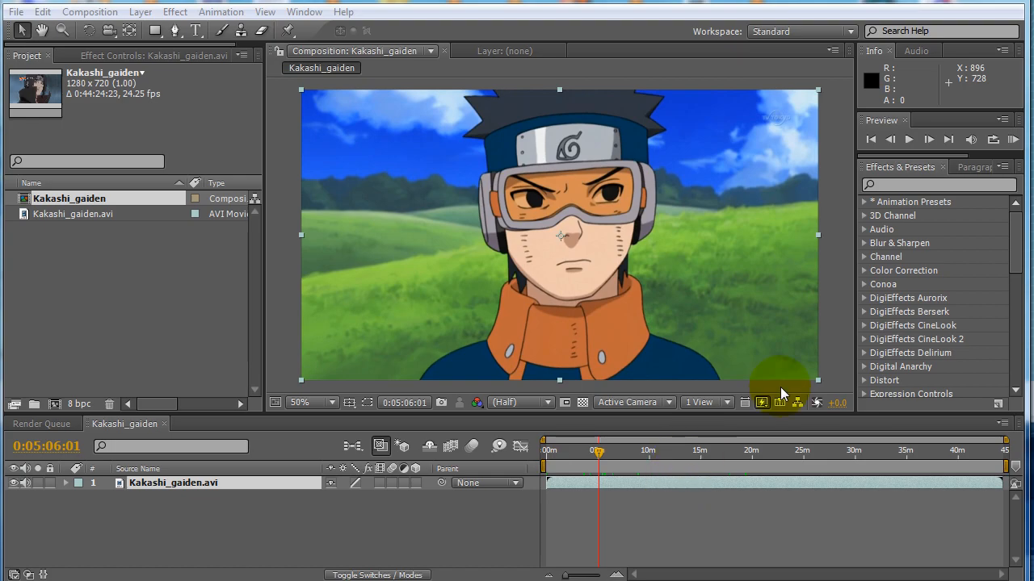
Search the effects for "curve" and apply the Curves effect to the Kakashi_gaiden.avi layer.
click(889, 185)
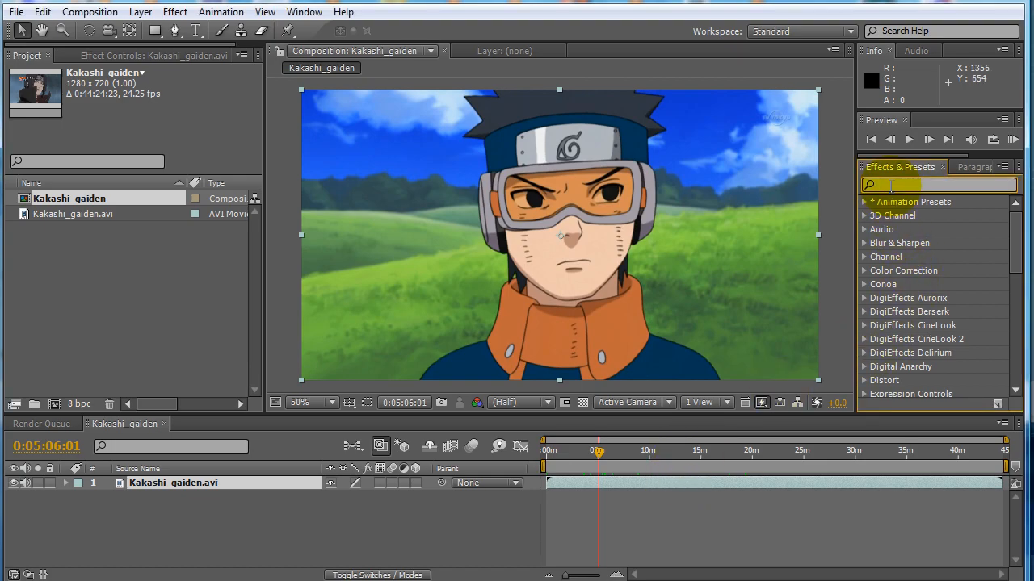
text(curve)
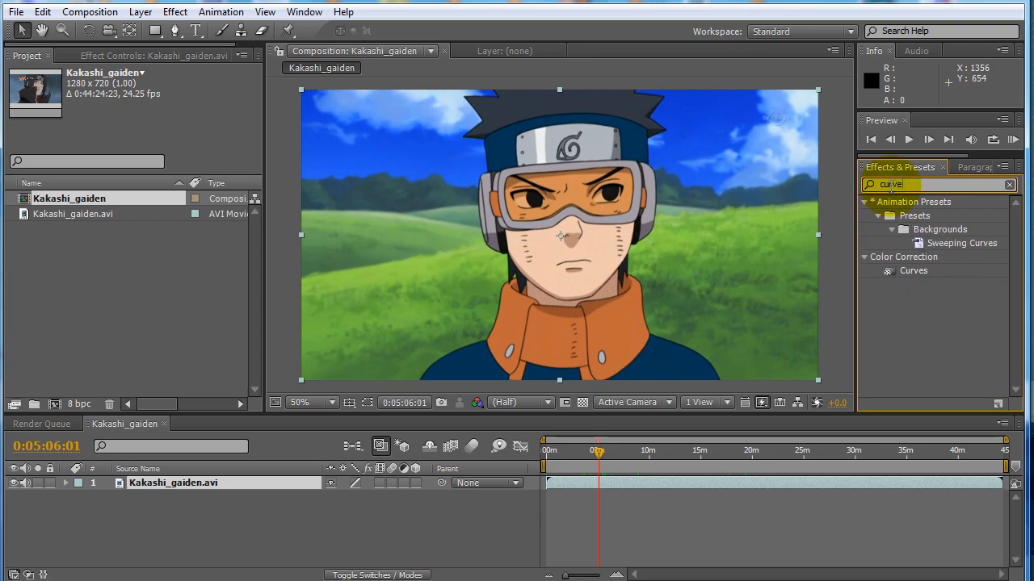
drag(913, 272, 55, 502)
drag(515, 438, 489, 206)
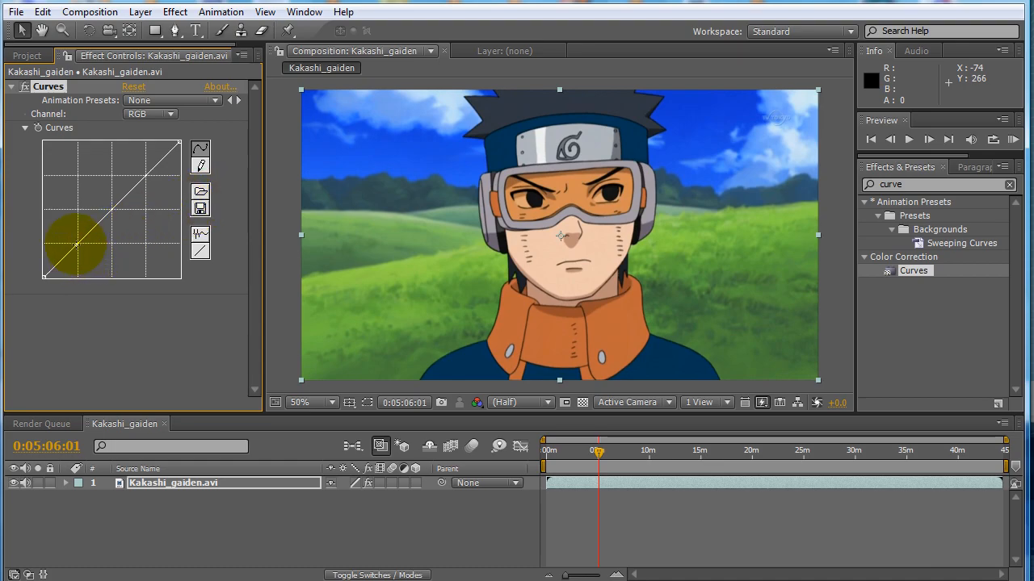
Shape the RGB curve into an S by lowering a shadow point and raising a highlight point for more contrast.
click(76, 243)
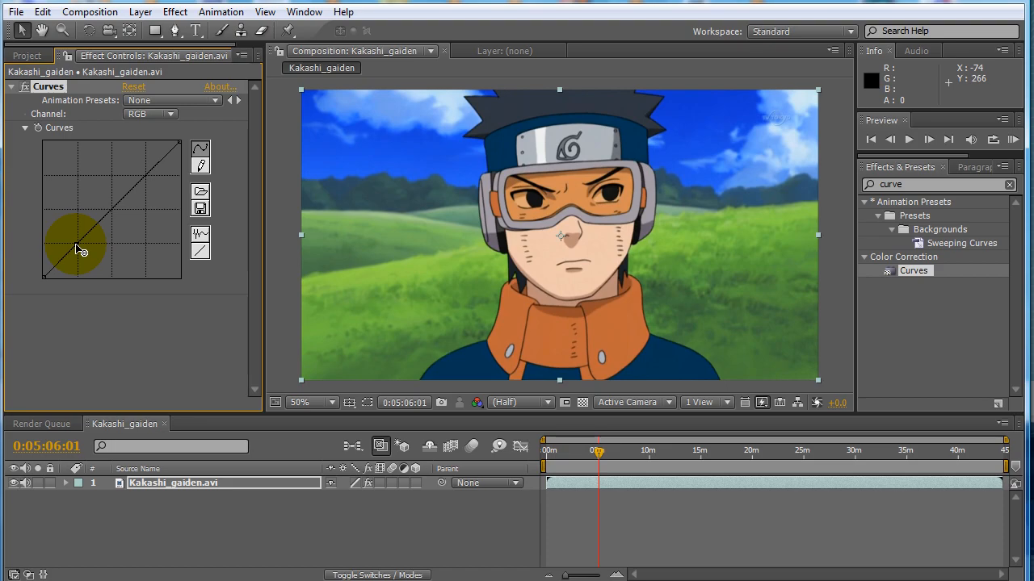
drag(76, 243, 83, 261)
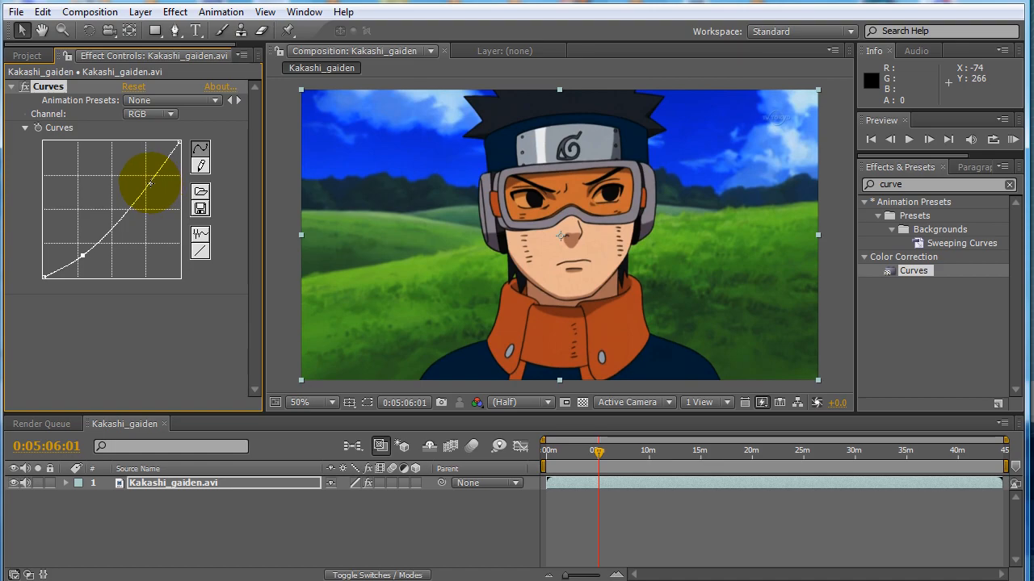
drag(149, 182, 141, 171)
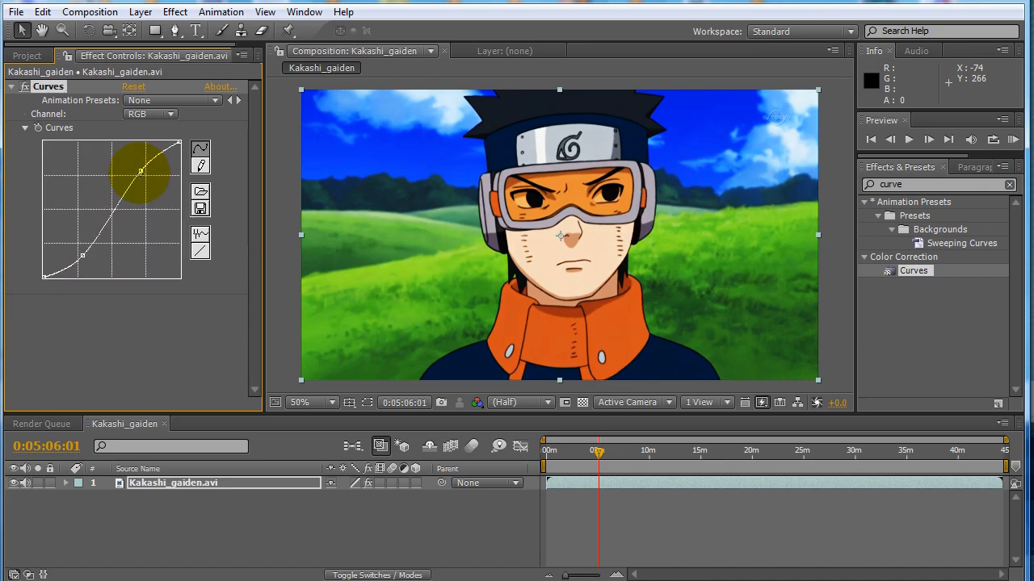
drag(82, 255, 82, 259)
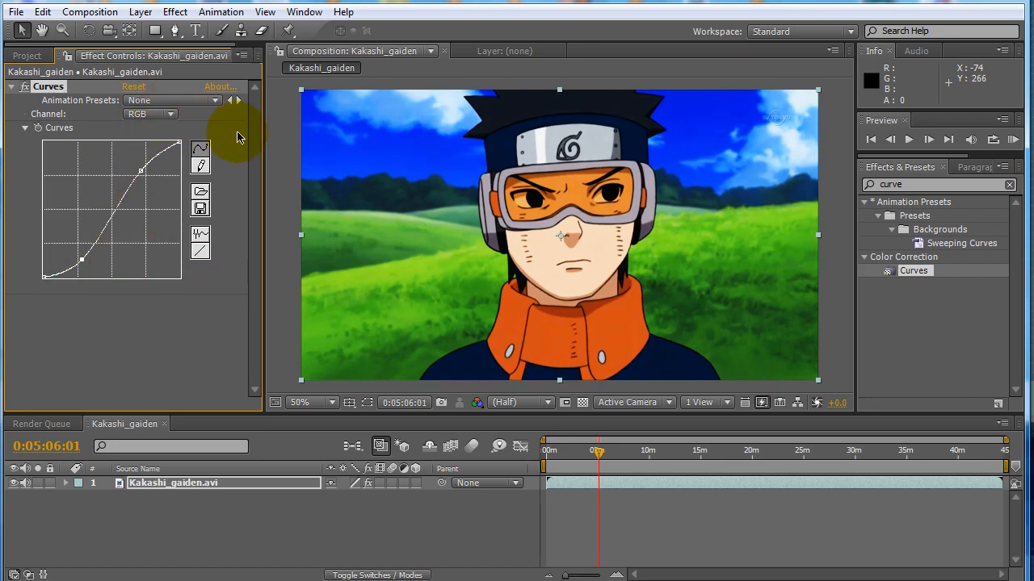
On the Red channel curve, lower a shadow point and pull the midtones back up close to the diagonal.
click(163, 120)
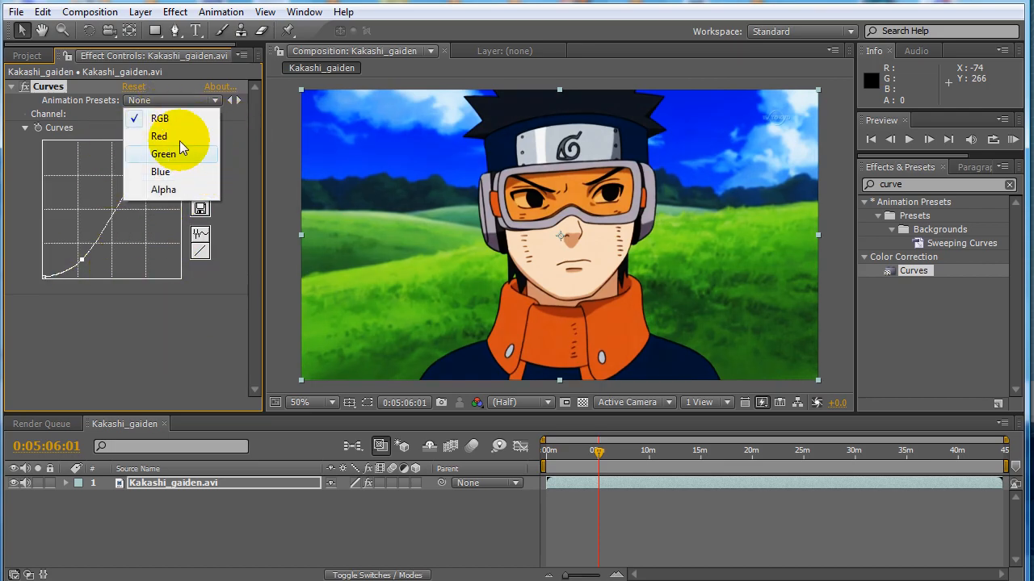
click(162, 135)
drag(78, 241, 81, 251)
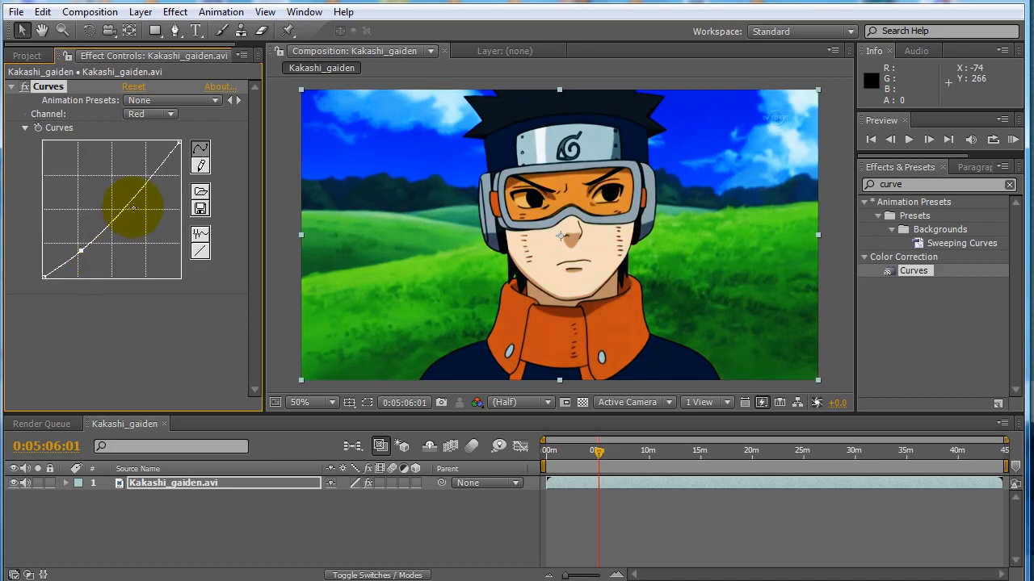
drag(120, 216, 114, 212)
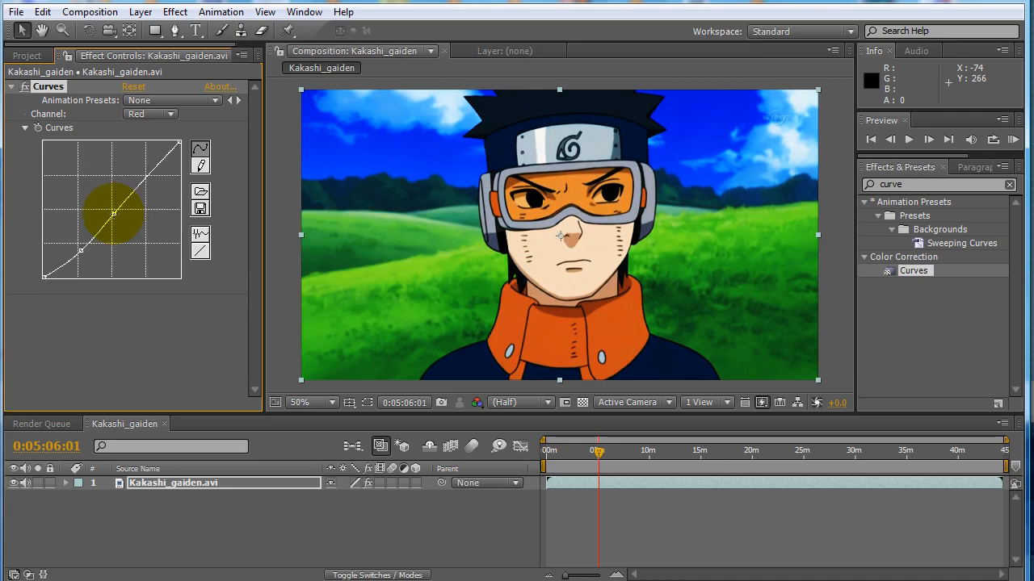
On the Blue channel curve, lift a shadow point slightly and pull a highlight point well below the diagonal.
click(155, 118)
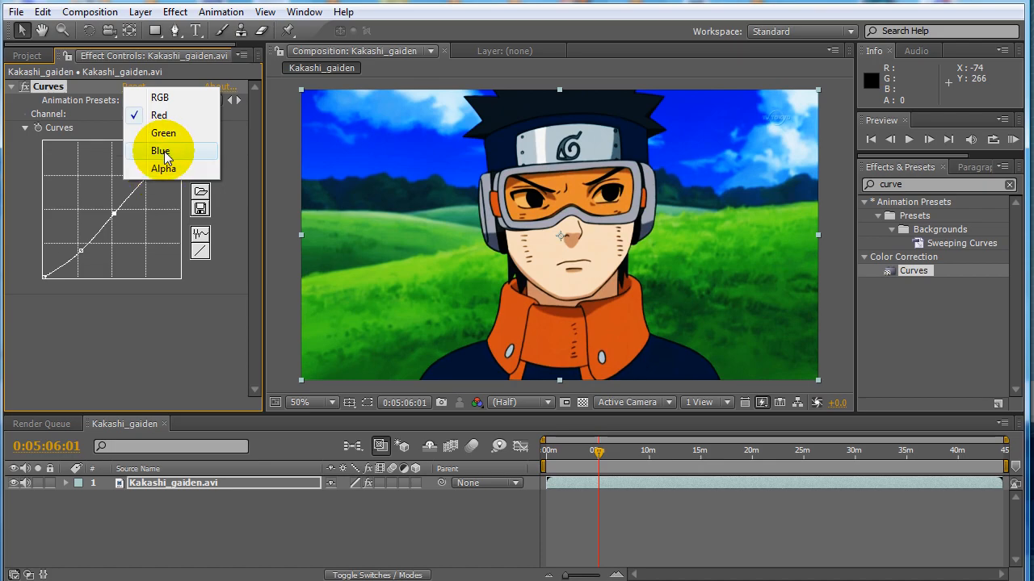
click(162, 152)
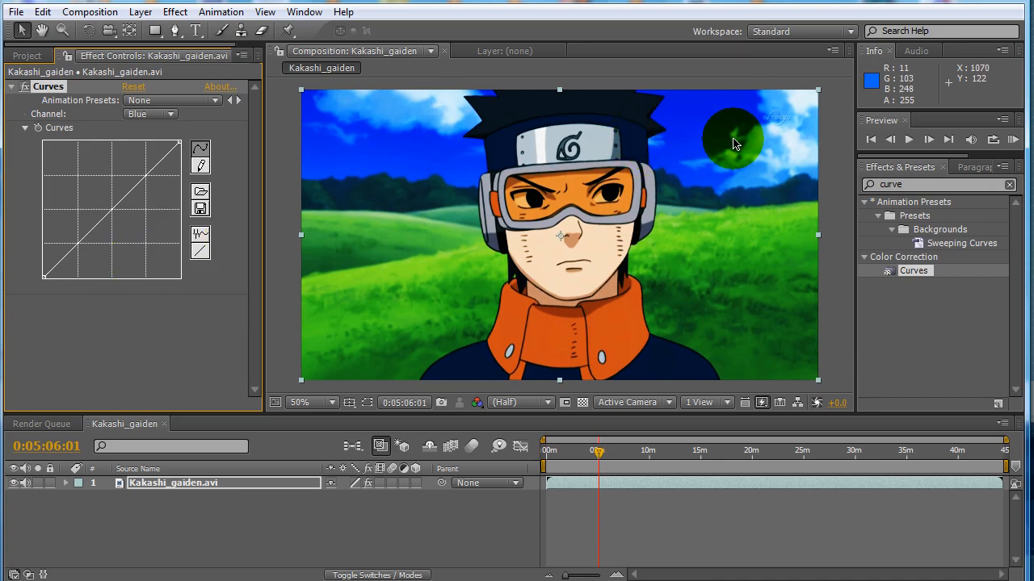
click(65, 259)
drag(65, 259, 63, 255)
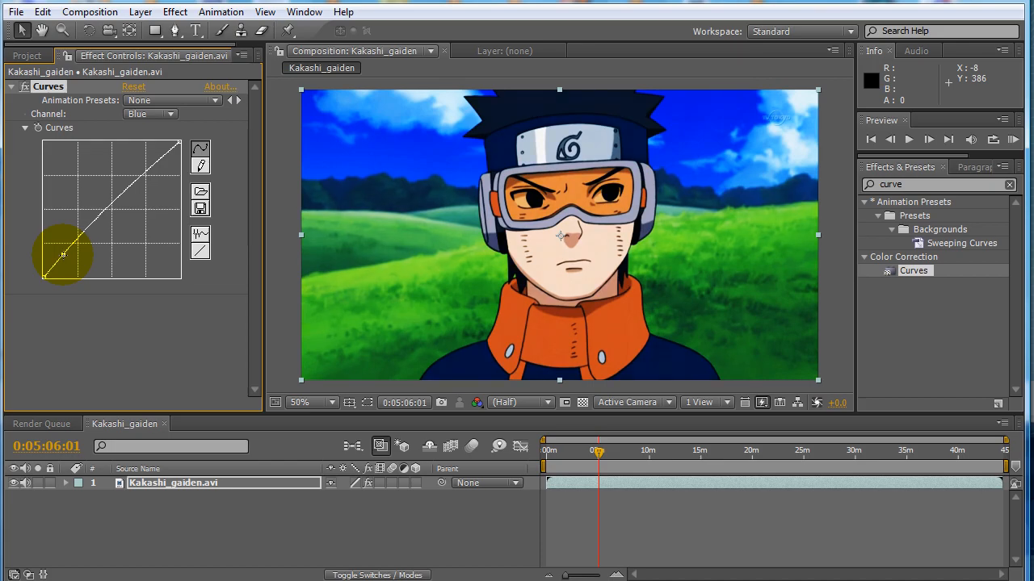
click(151, 167)
drag(151, 166, 167, 166)
On the Green channel curve, lower a shadow point, anchor the highlights near the diagonal and raise the midtones slightly.
click(150, 115)
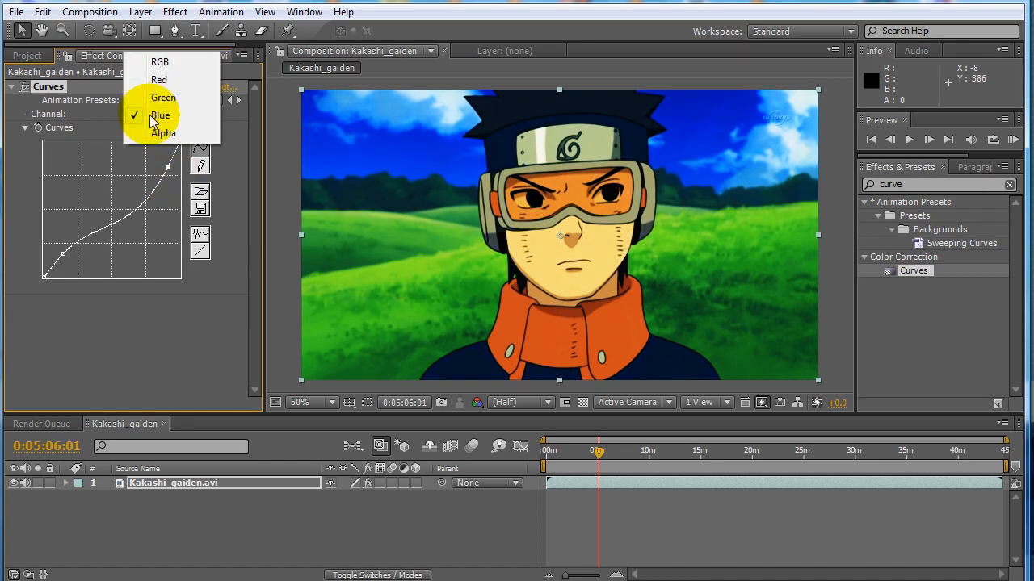
click(163, 97)
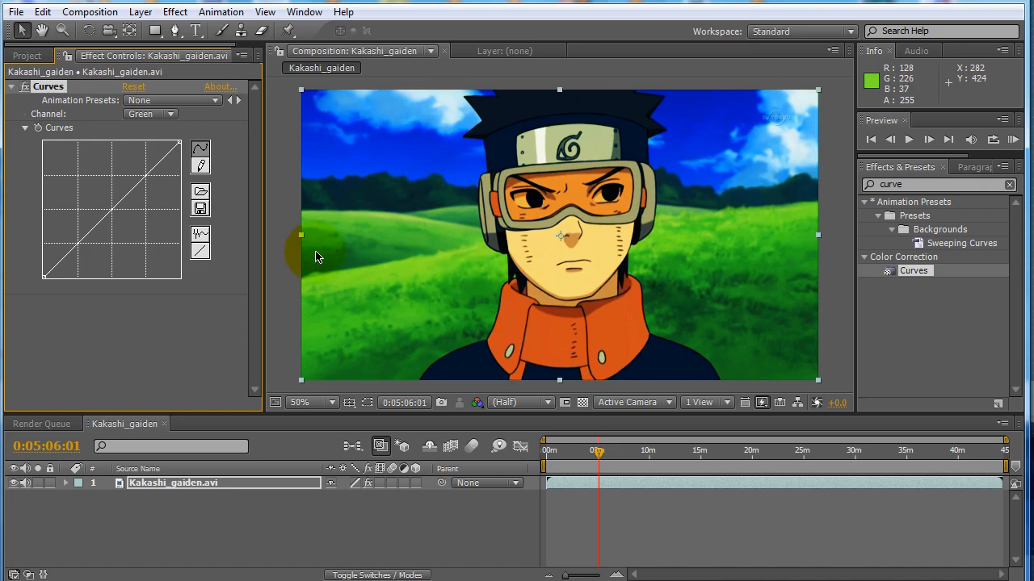
drag(73, 247, 81, 252)
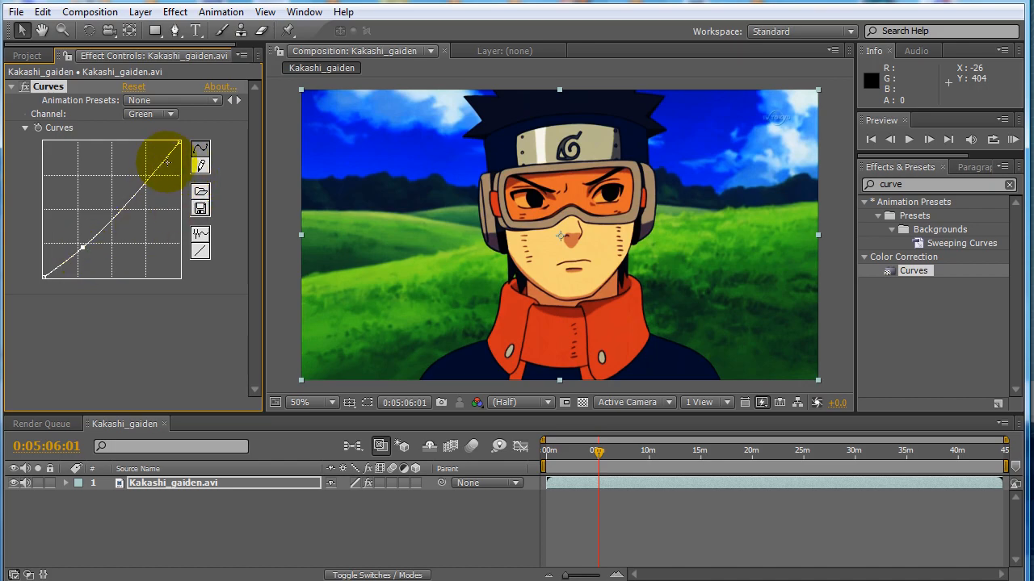
mouse_move(169, 154)
mouse_down()
mouse_move(155, 156)
mouse_move(164, 160)
mouse_up()
drag(127, 204, 122, 194)
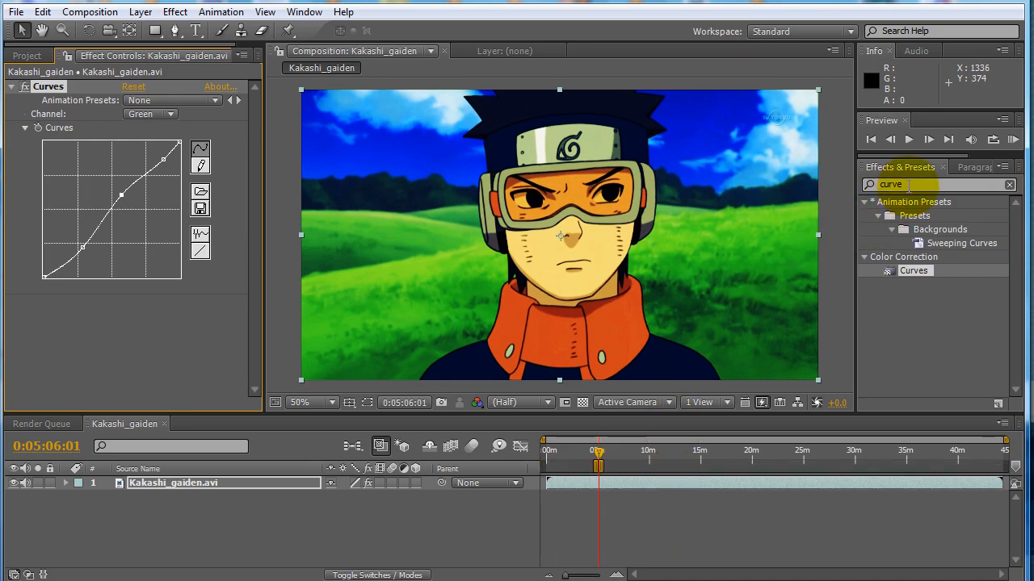
Search the effects for "photo" and apply the Photo Filter effect to the Kakashi_gaiden.avi clip.
drag(909, 185, 860, 187)
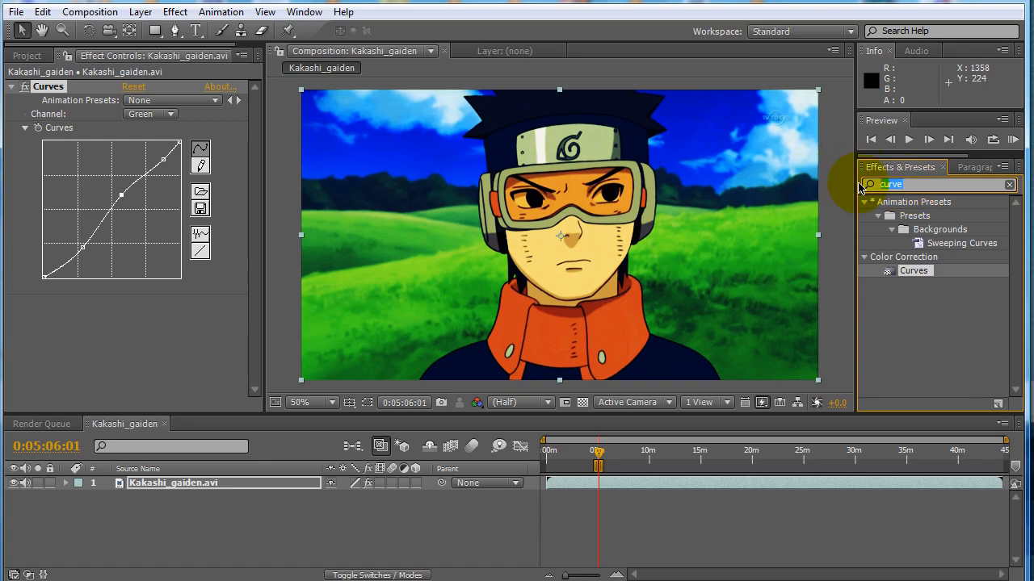
text(phoyo)
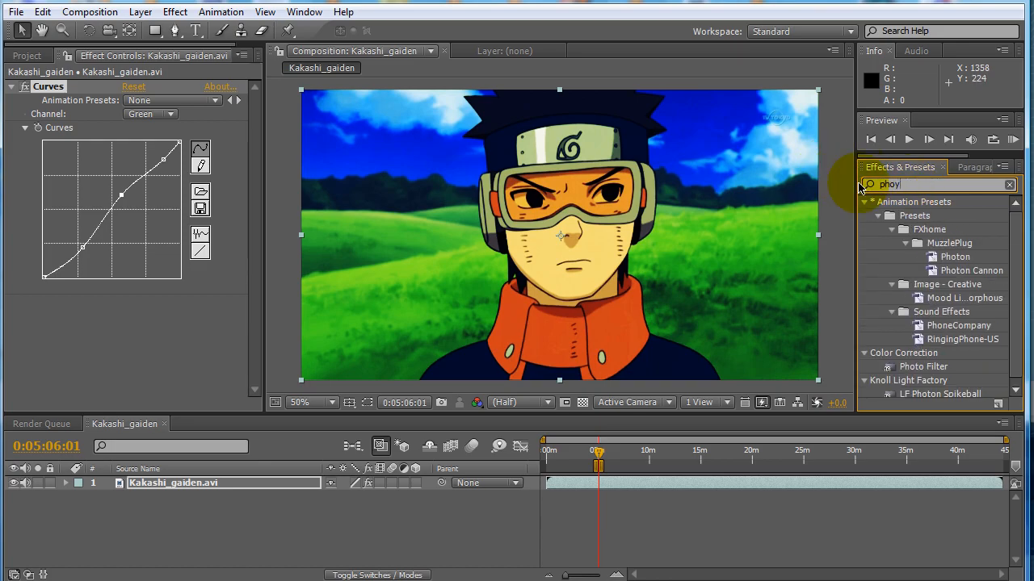
key(BackSpace)
text(o)
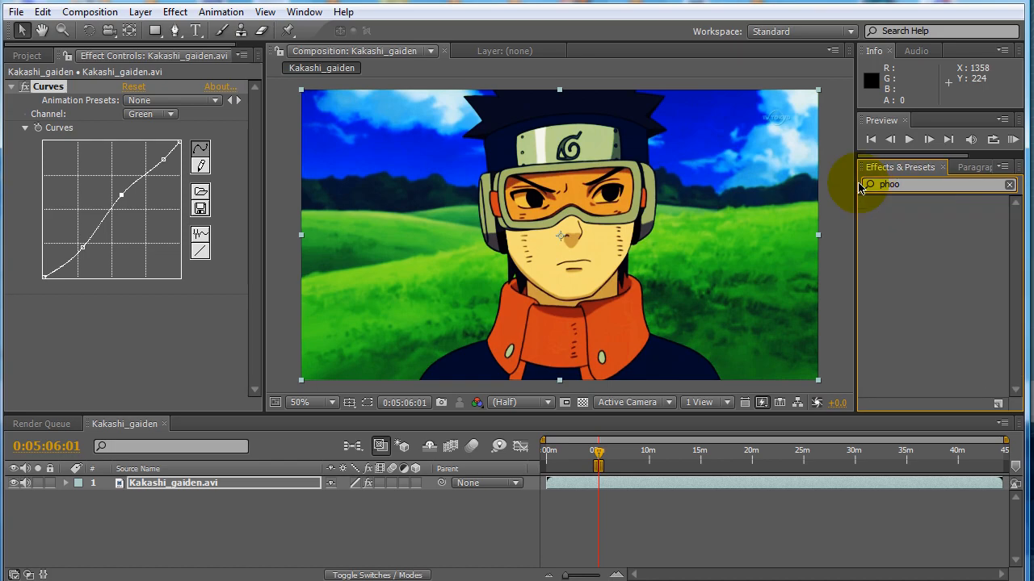
key(BackSpace)
text(to)
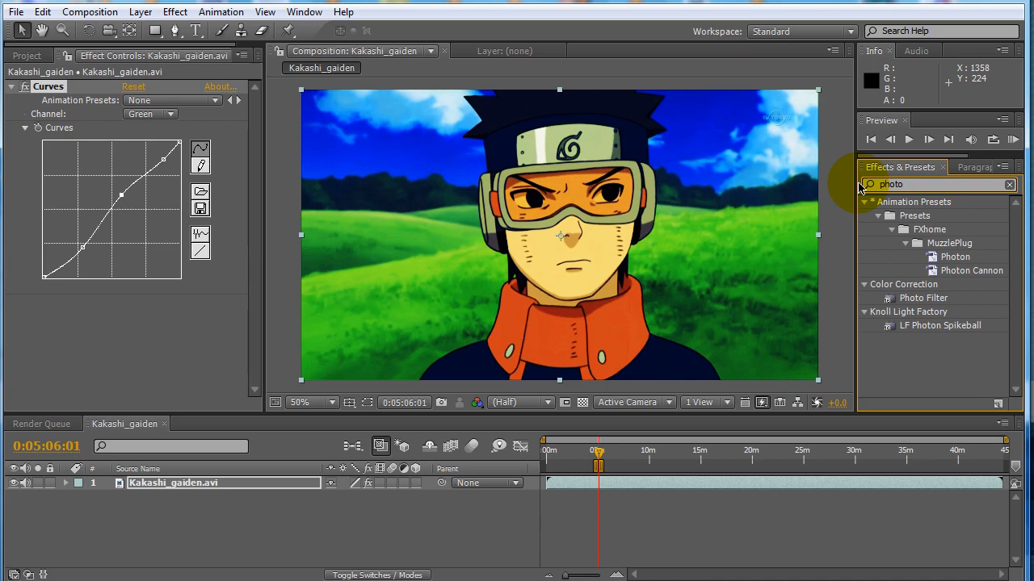
drag(923, 298, 568, 268)
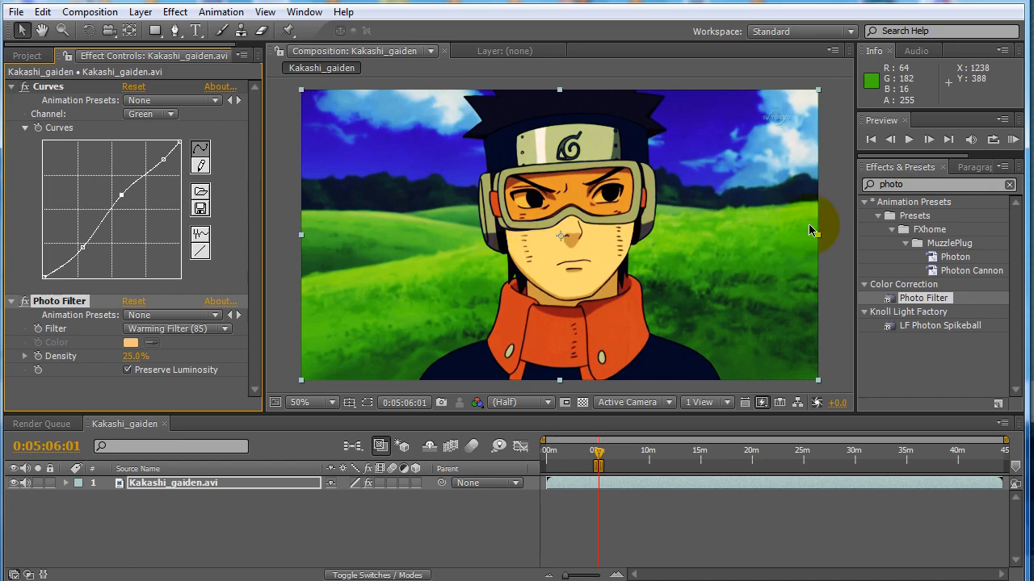
Set the Photo Filter to Yellow after trying Warming Filter (81), and reduce its density to 9%.
click(218, 331)
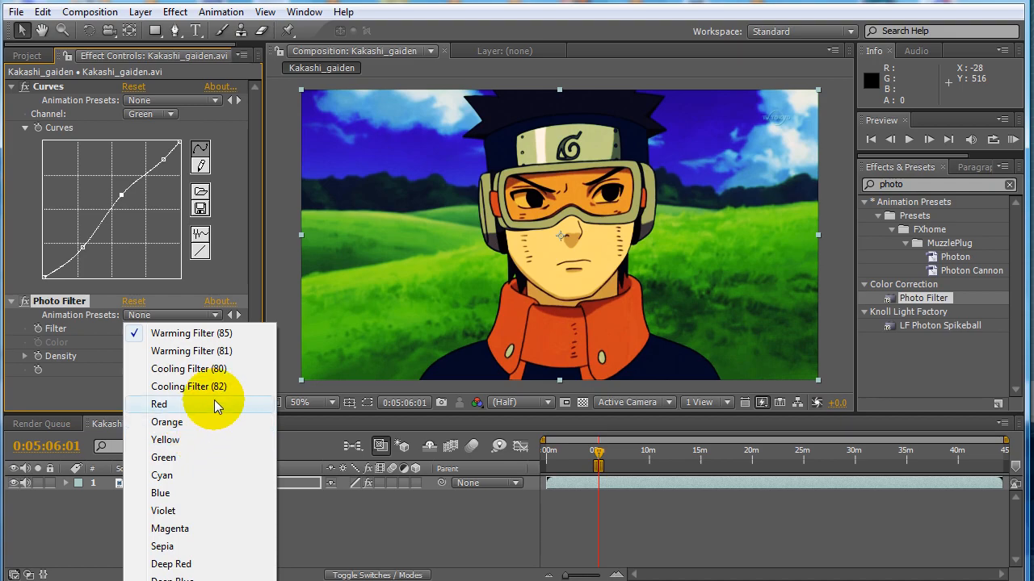
click(223, 355)
click(199, 330)
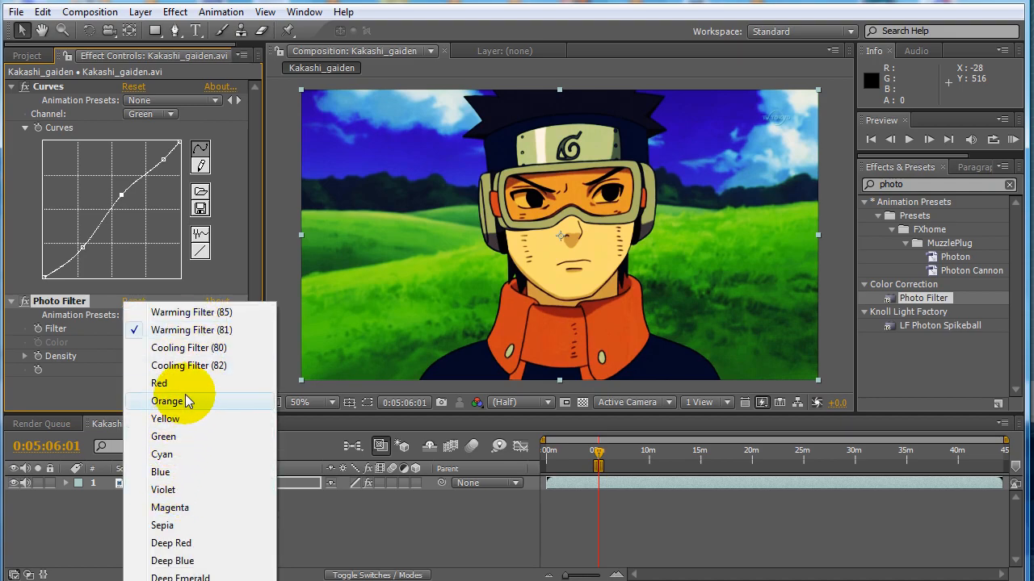
click(185, 418)
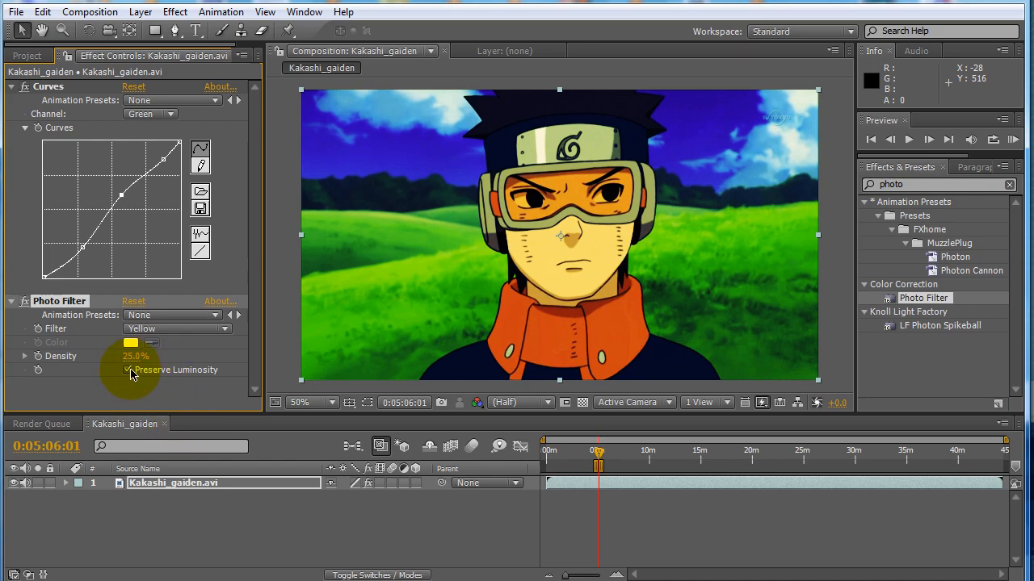
mouse_move(134, 361)
mouse_down()
mouse_move(182, 361)
mouse_move(122, 367)
mouse_up()
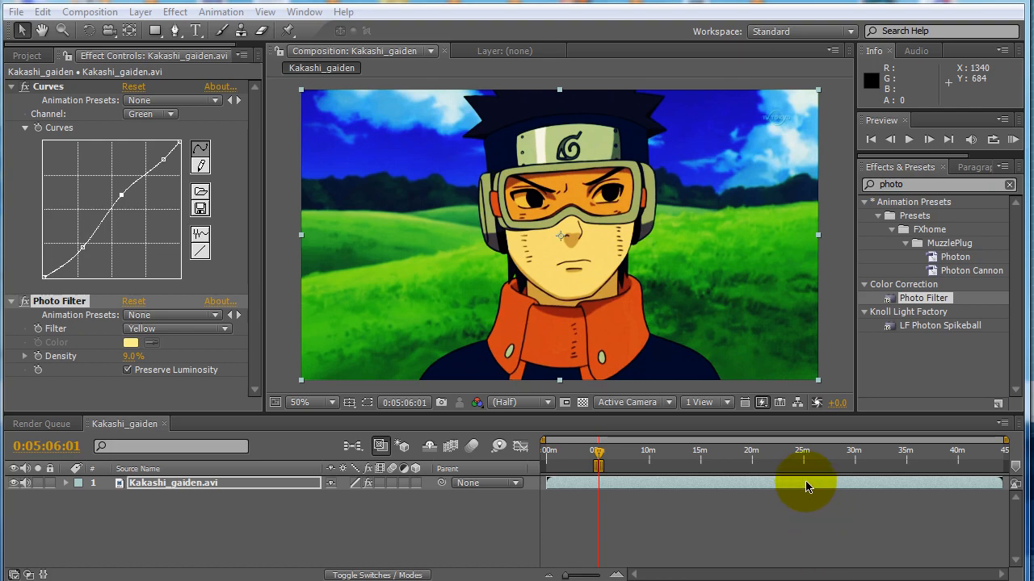
Search the effects for "CC toner" and apply CC Toner to the clip.
double_click(911, 186)
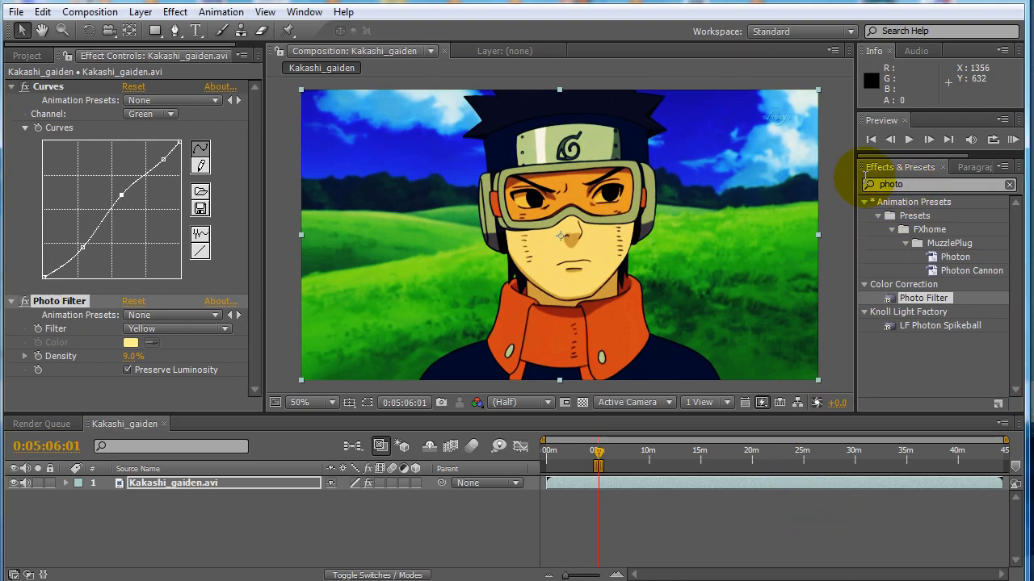
text(CC toner)
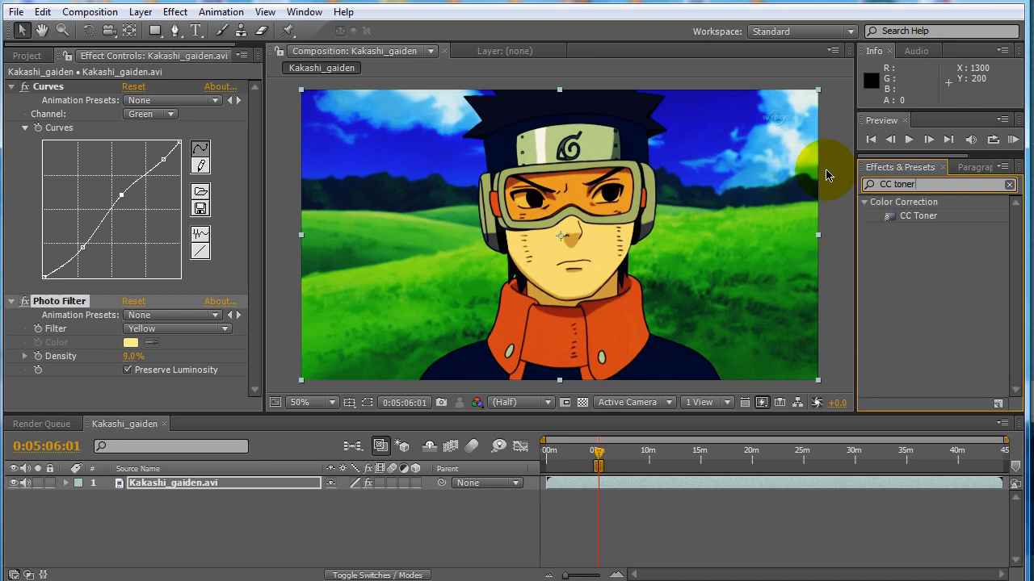
click(920, 218)
drag(920, 214, 591, 189)
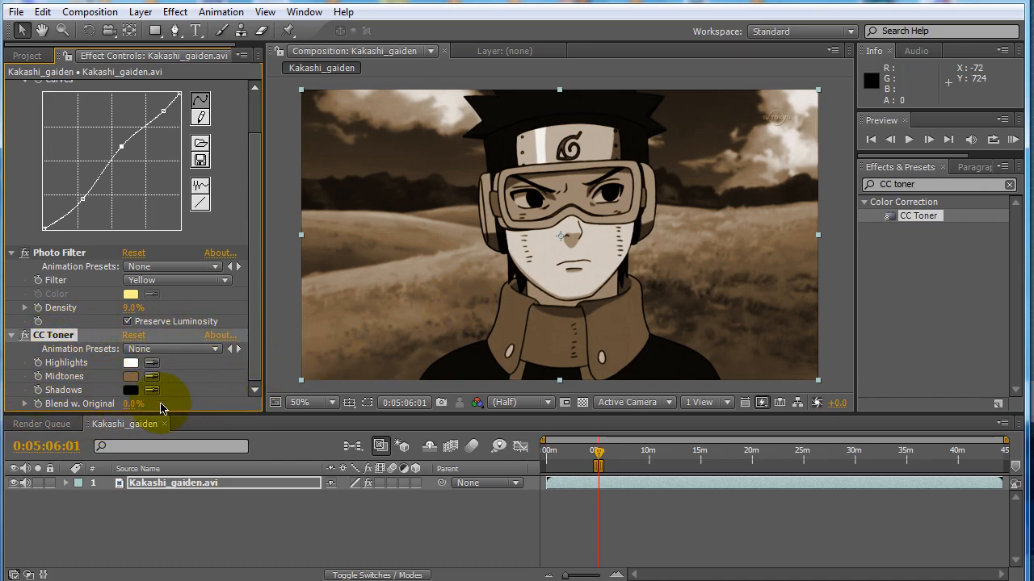
Try raising CC Toner's Blend w. Original to 77% and on to about 99%.
click(190, 388)
click(64, 334)
drag(131, 403, 185, 407)
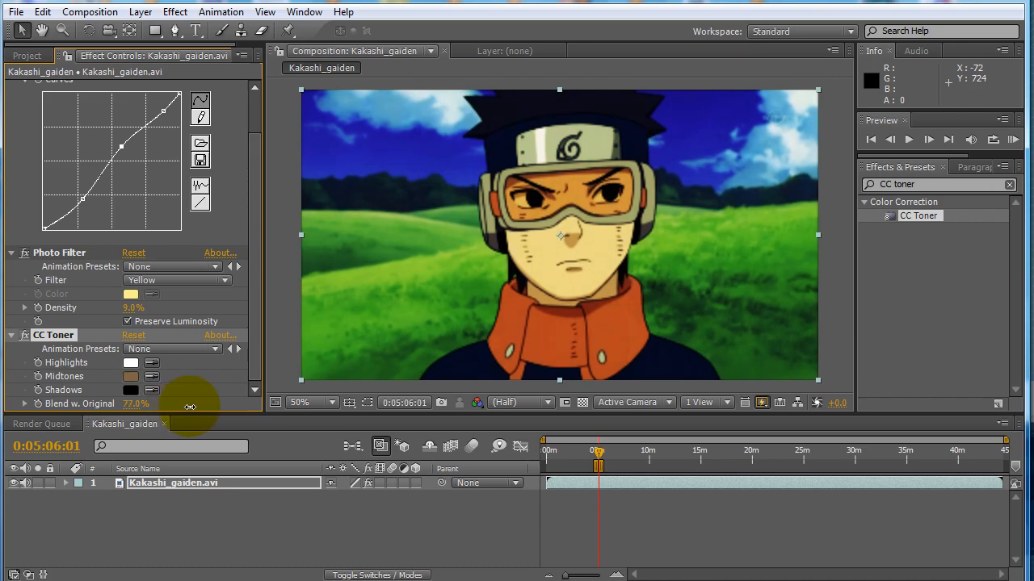
drag(130, 404, 143, 403)
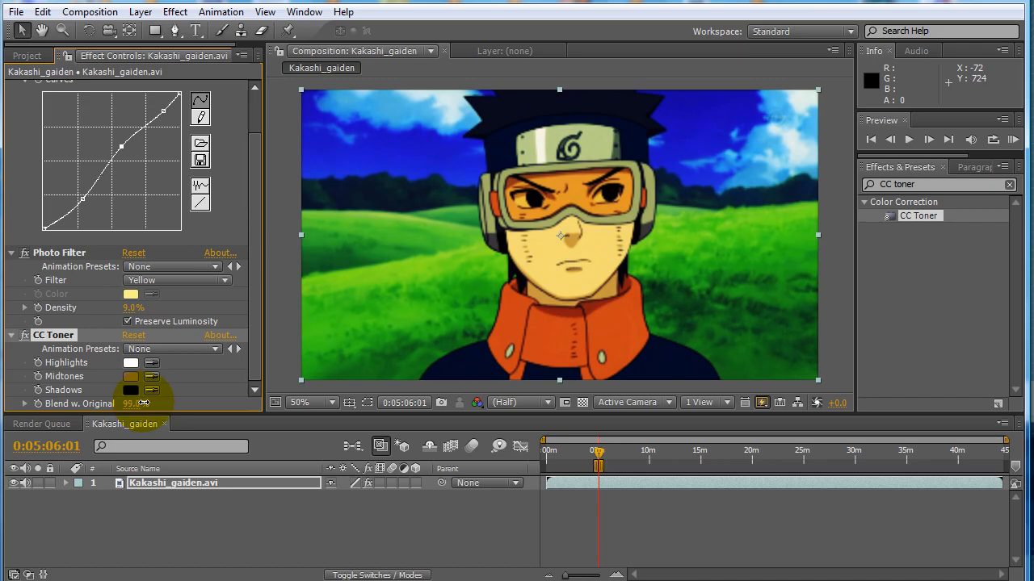
drag(143, 403, 152, 403)
Set CC Toner's Blend w. Original to 75% after trying 85%, and deselect the layer.
click(137, 402)
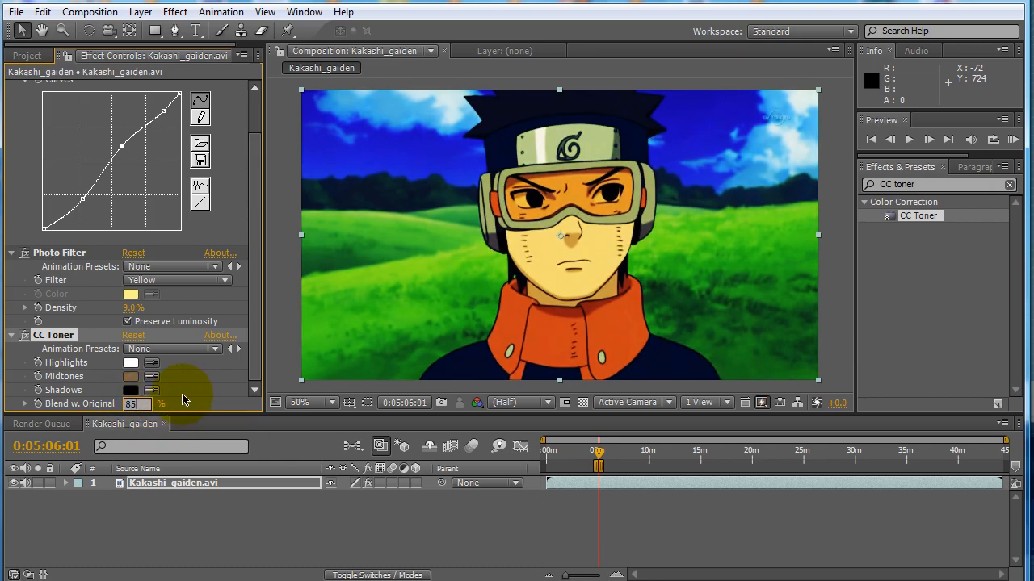
text(85)
key(Return)
click(134, 404)
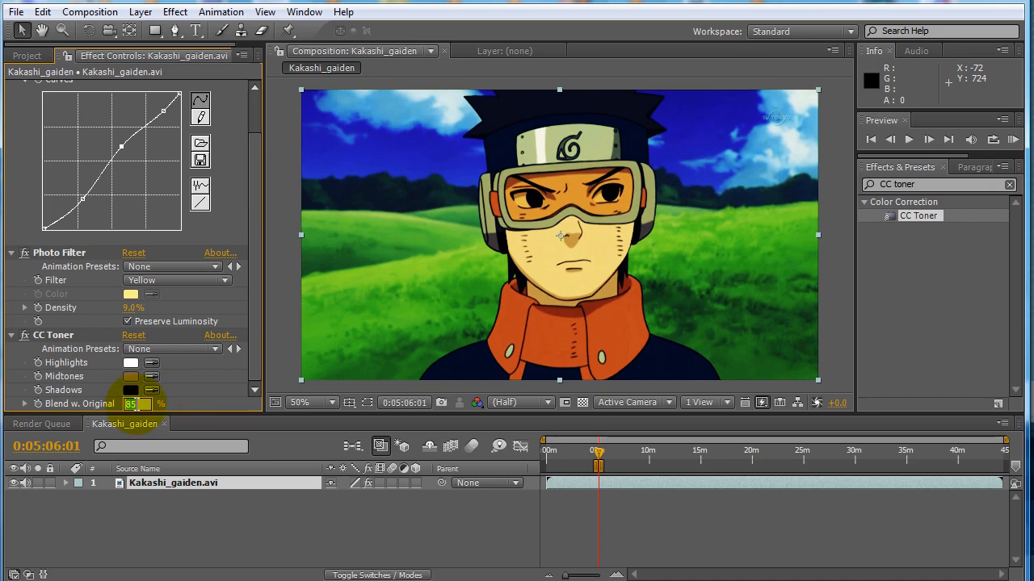
text(75)
key(Return)
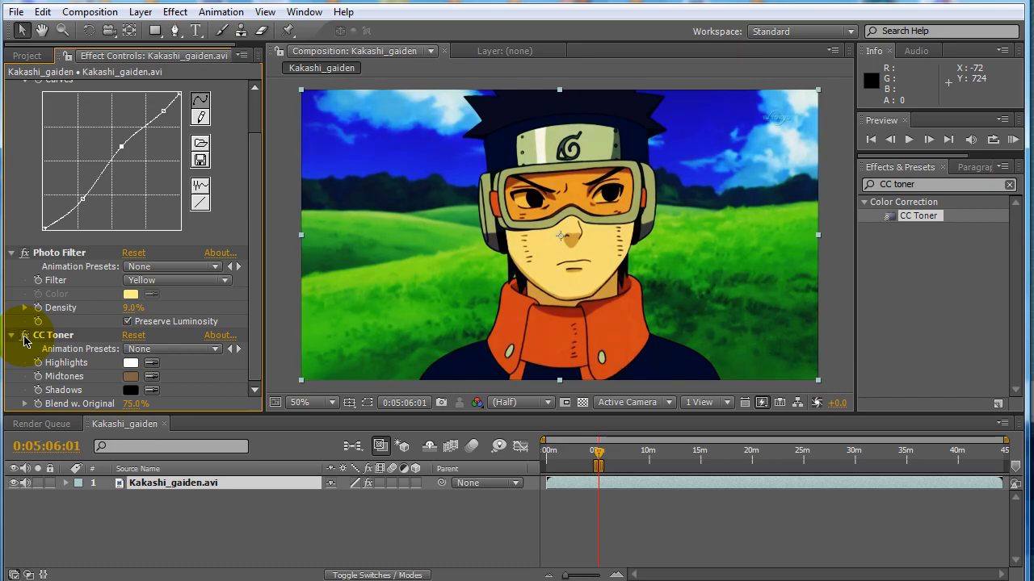
click(296, 517)
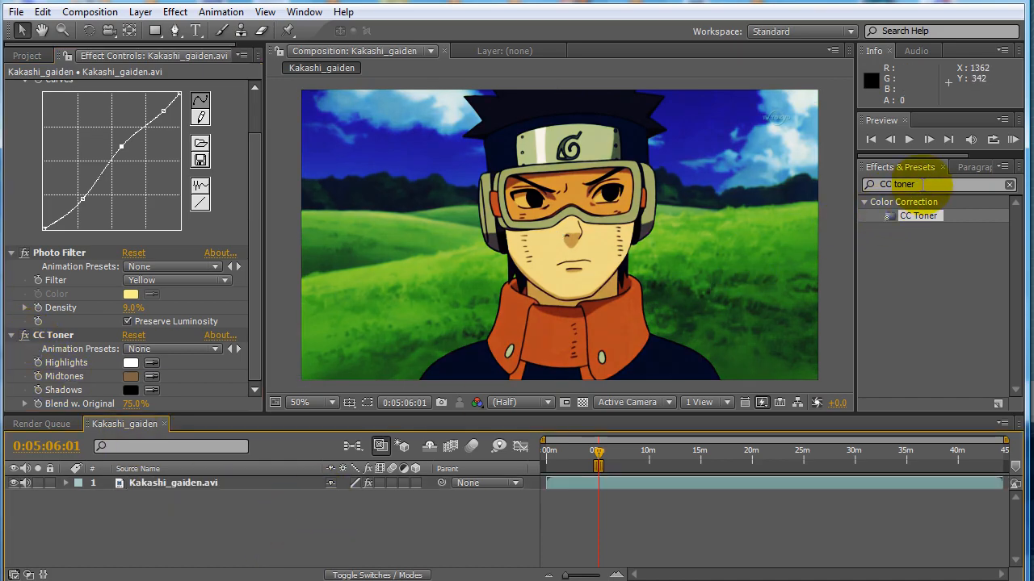
Clear the effects search and apply the Exposure effect from the Color Correction category to the clip.
click(877, 183)
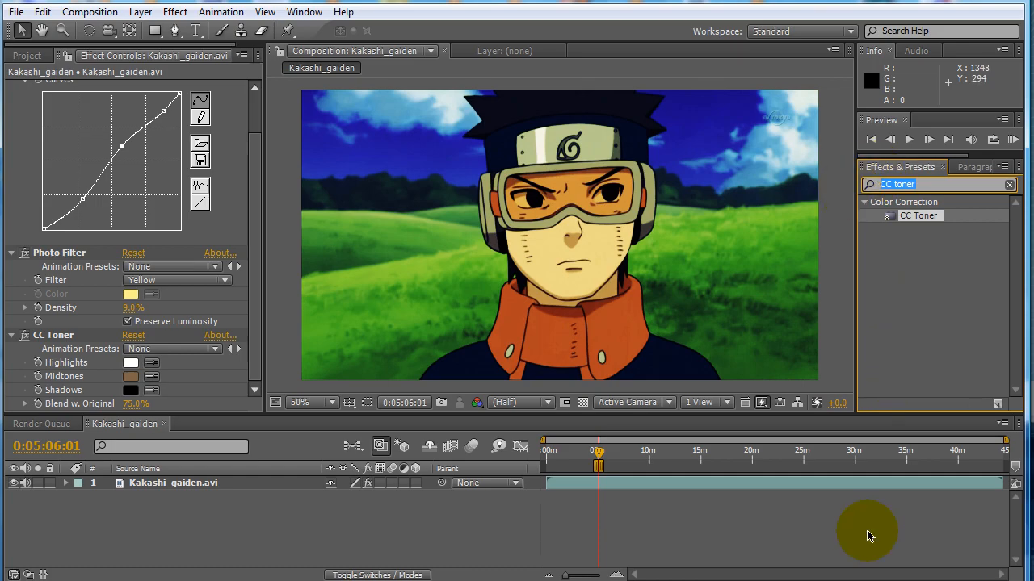
key(BackSpace)
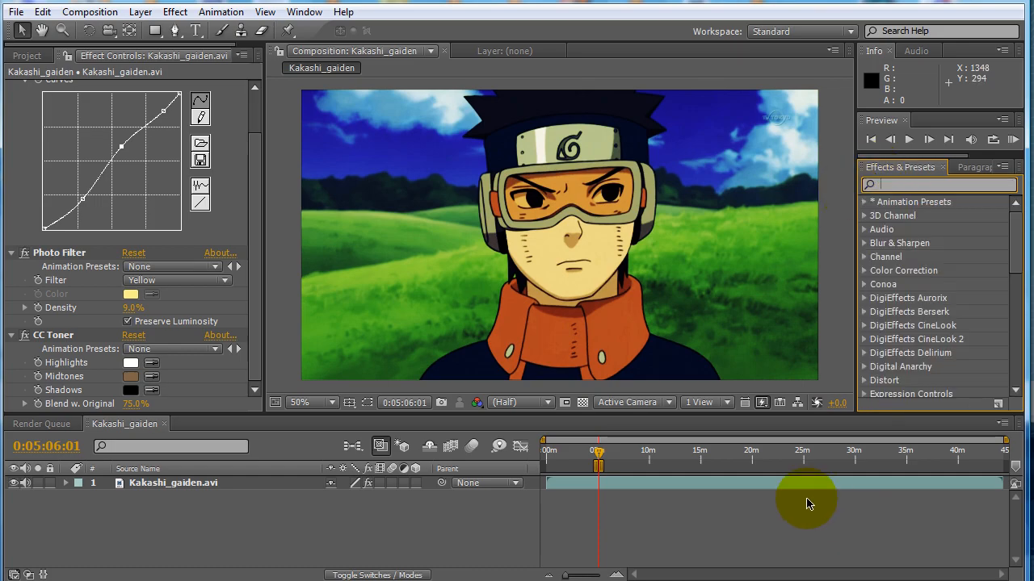
click(864, 271)
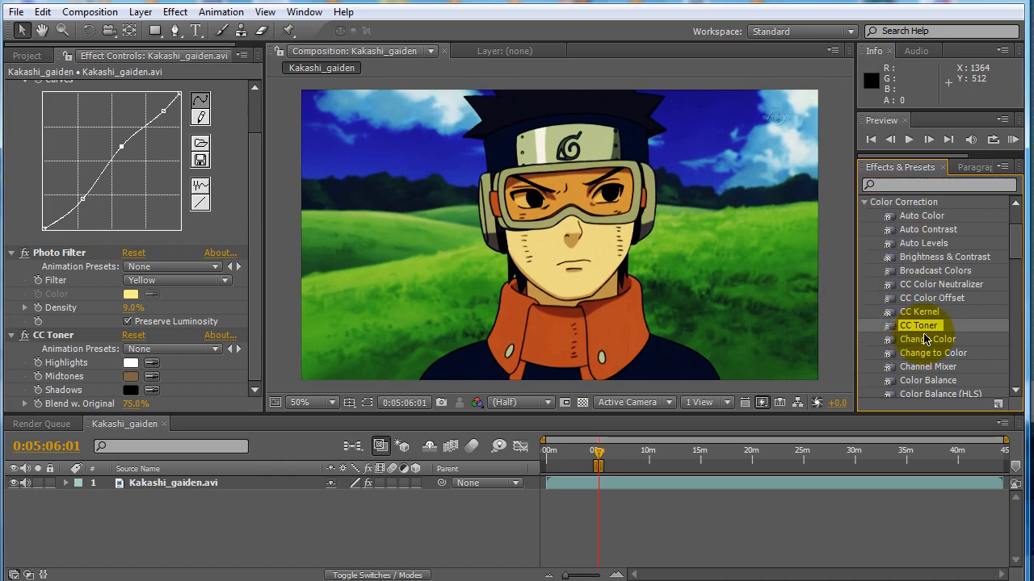
scroll(927, 340, down, 3)
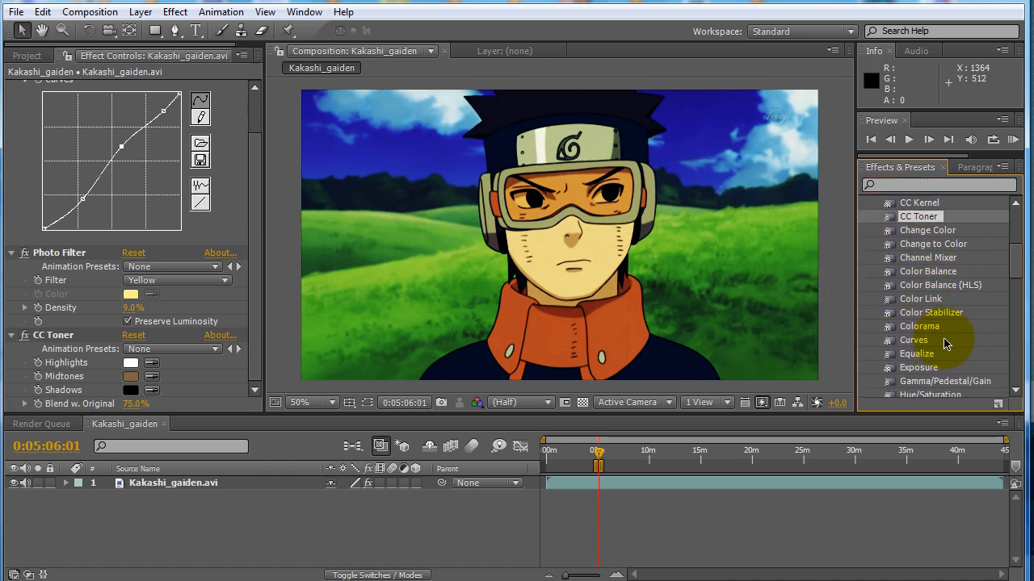
drag(923, 369, 618, 253)
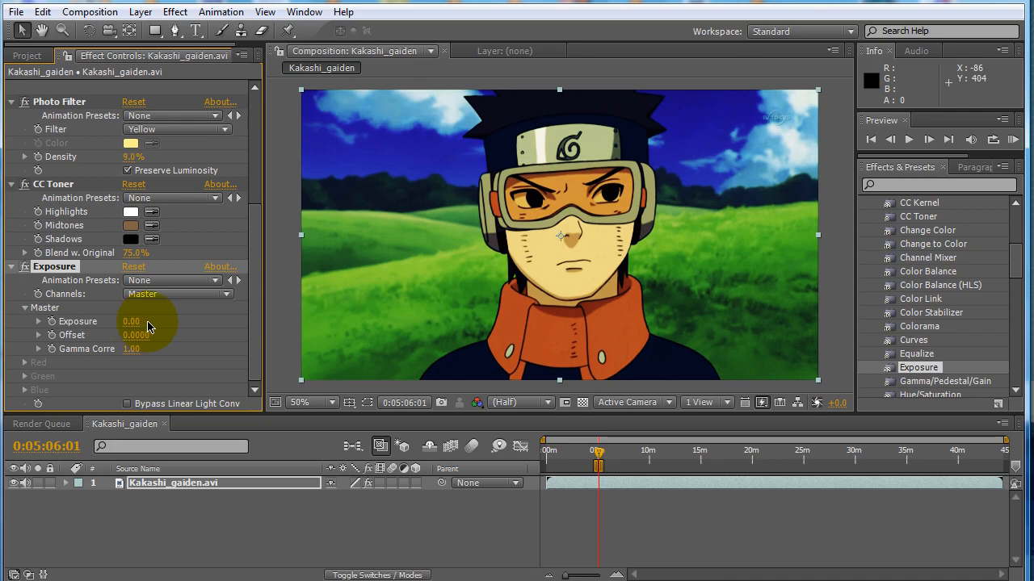
Try extreme master Exposure values on the clip, raising it to 1.00, 4.60 and 9.80.
drag(132, 328, 143, 322)
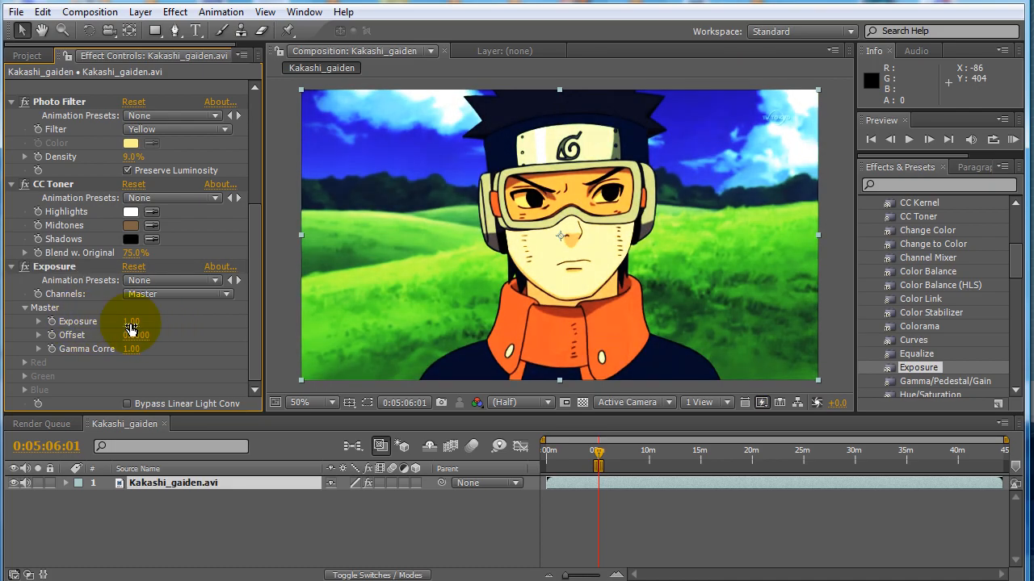
drag(131, 328, 253, 338)
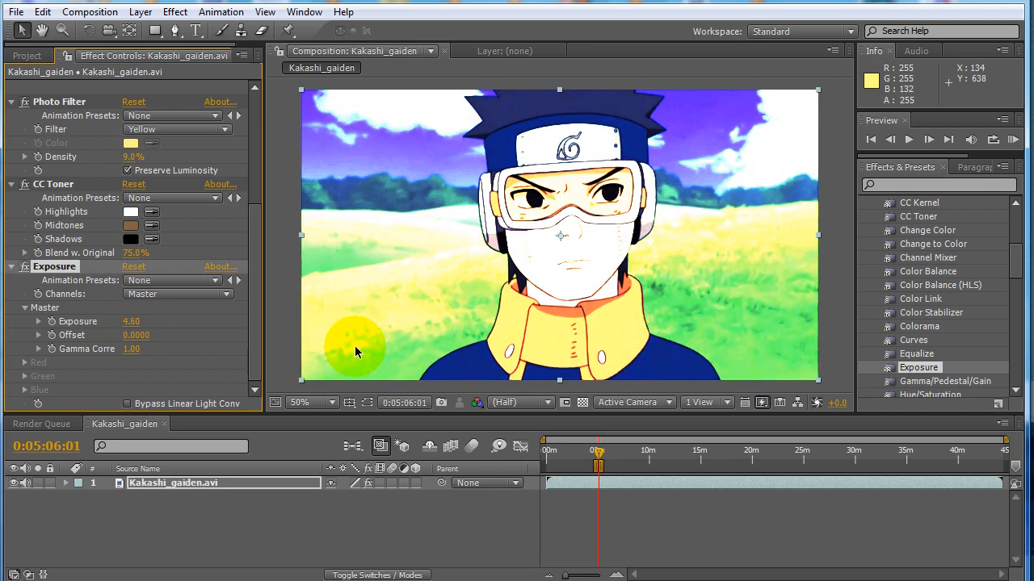
drag(137, 322, 143, 323)
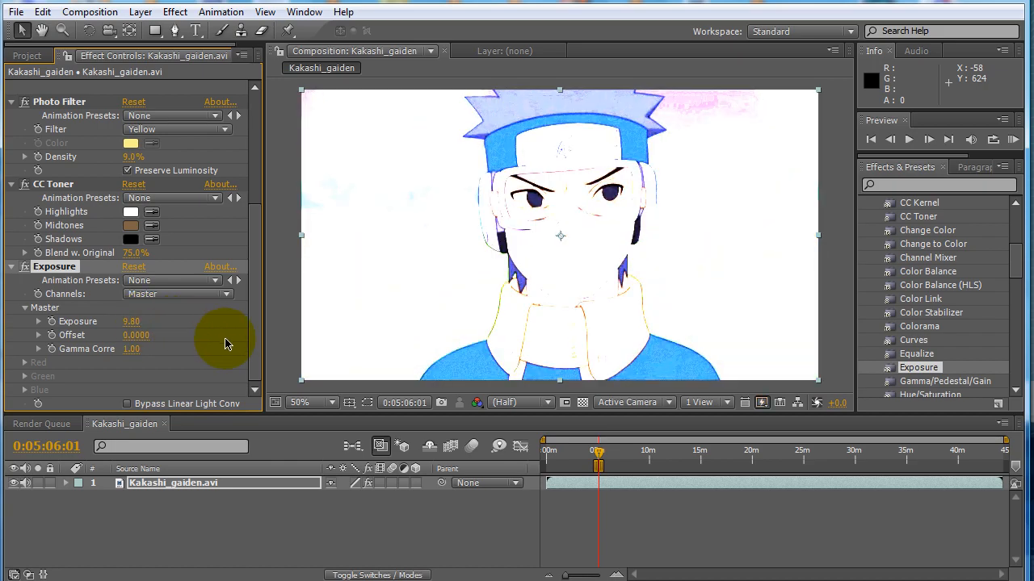
Preview the overexposed look on another scene at 0:12:38:01 and return to the frame at 0:05:06:01.
click(648, 464)
click(685, 469)
mouse_move(681, 470)
mouse_down()
mouse_move(643, 468)
mouse_move(677, 466)
mouse_up()
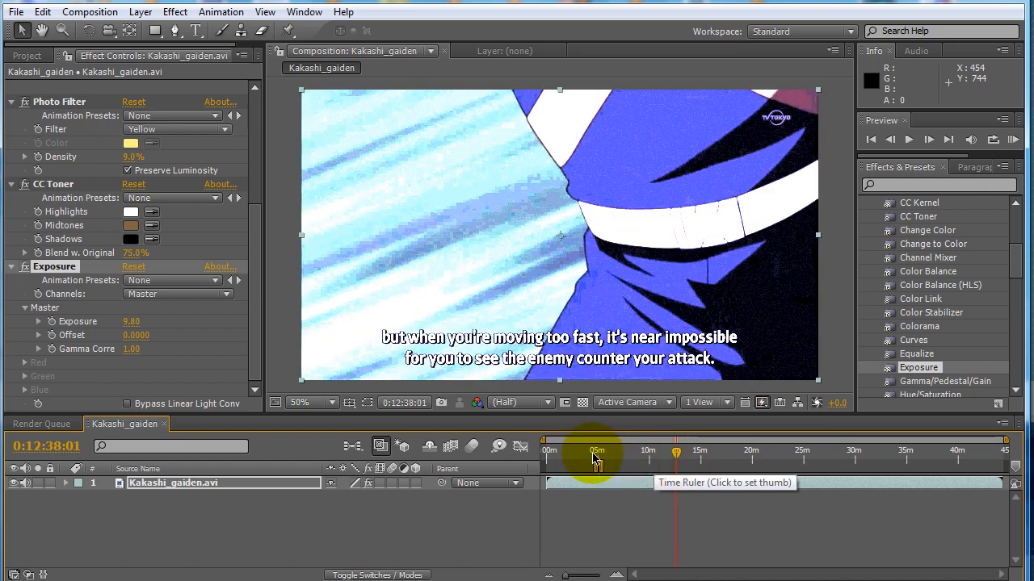
click(596, 460)
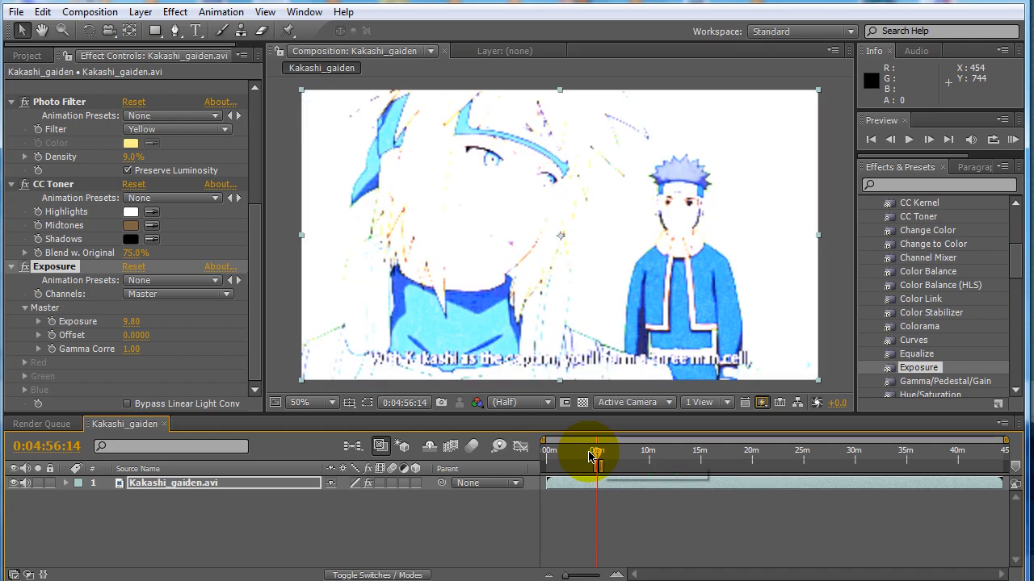
drag(601, 458, 600, 460)
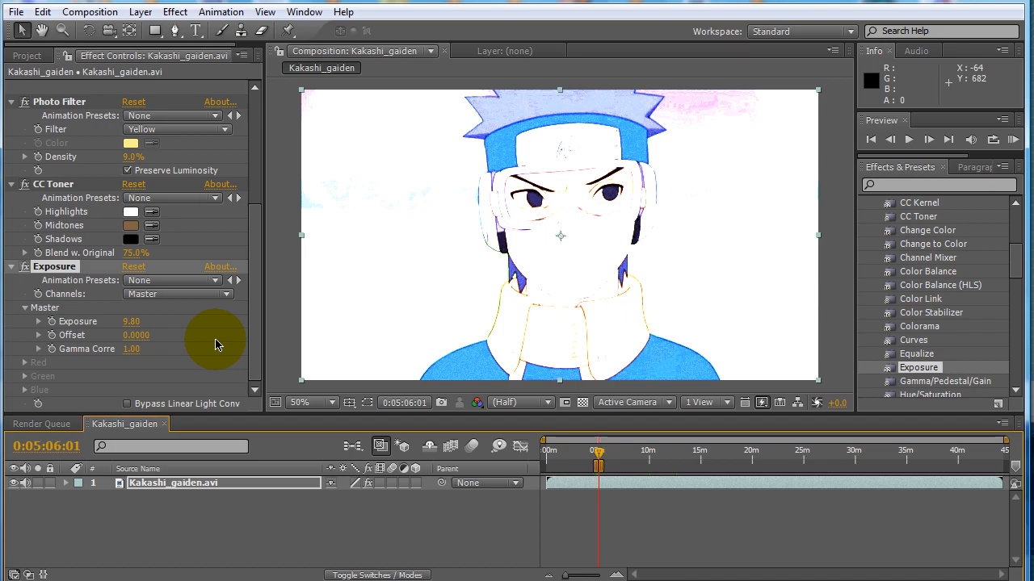
Set the Exposure effect's master Exposure to 0.80 after trying 0.50 and 0.70.
click(133, 322)
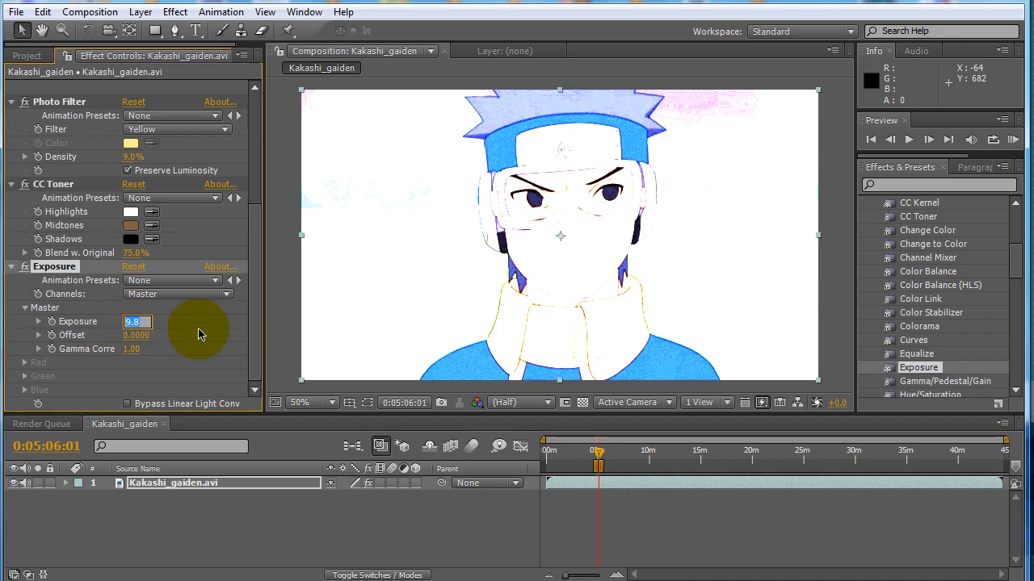
text(.)
key(Return)
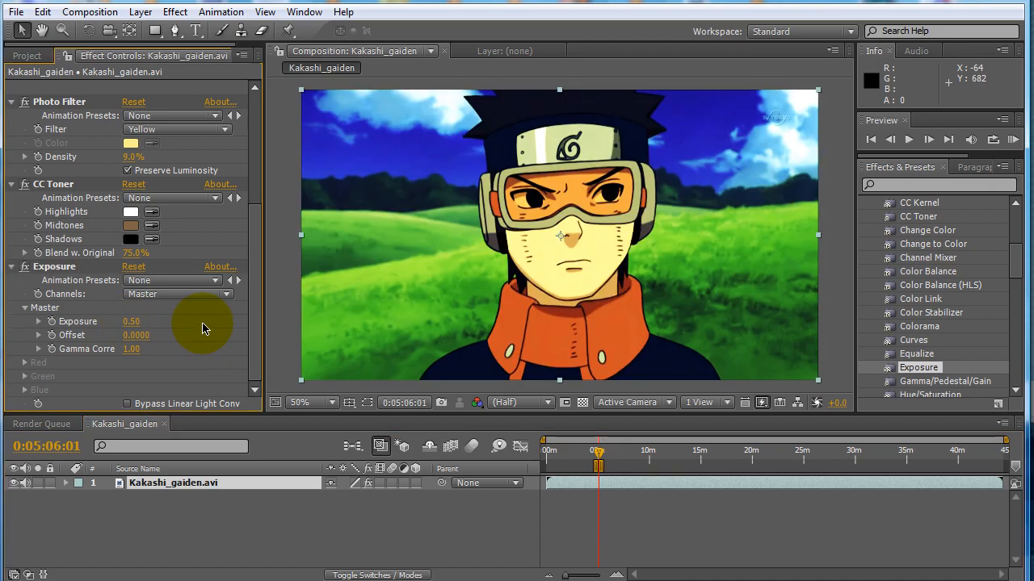
click(129, 323)
text(.7)
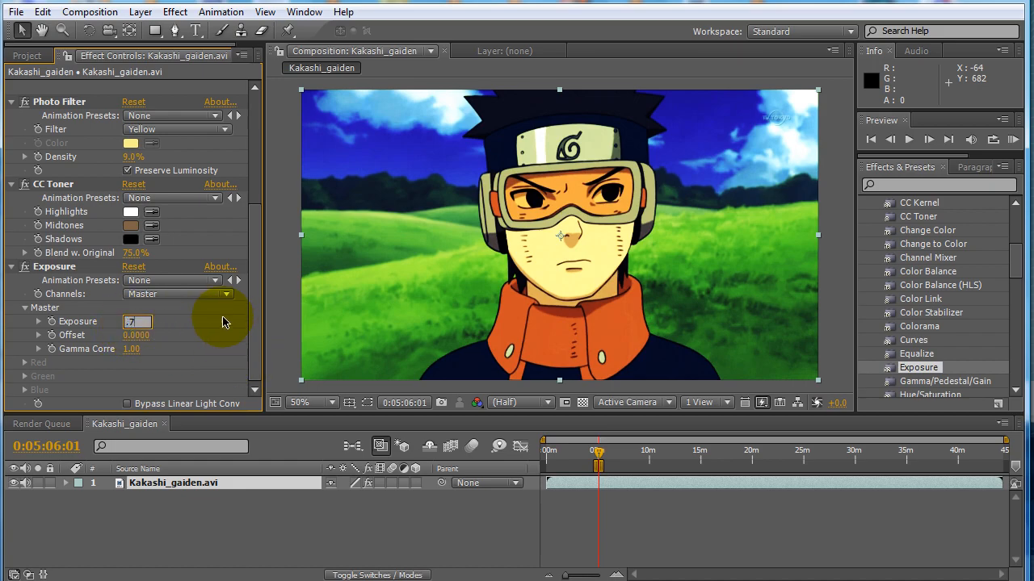
key(Return)
click(133, 322)
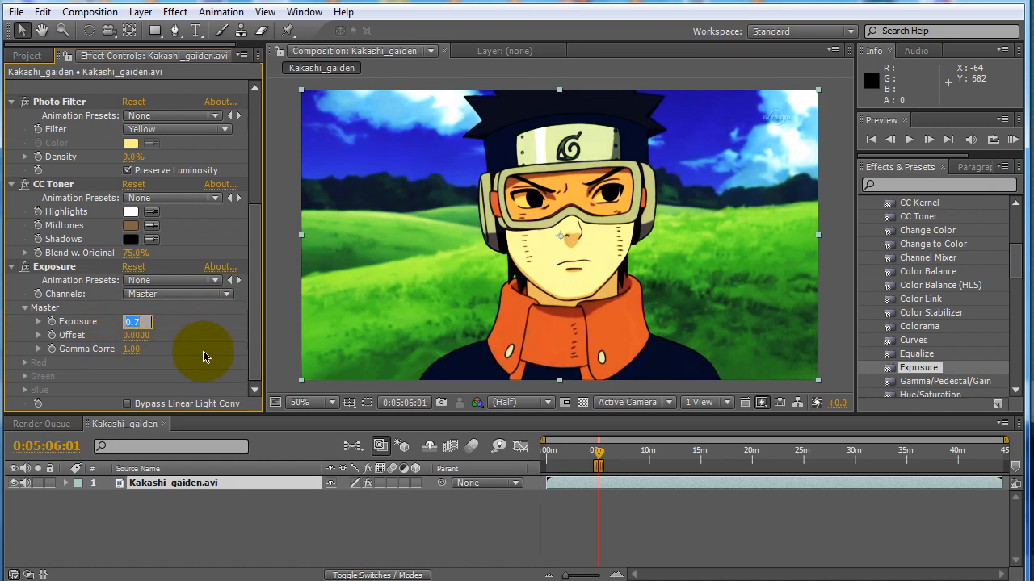
text(.)
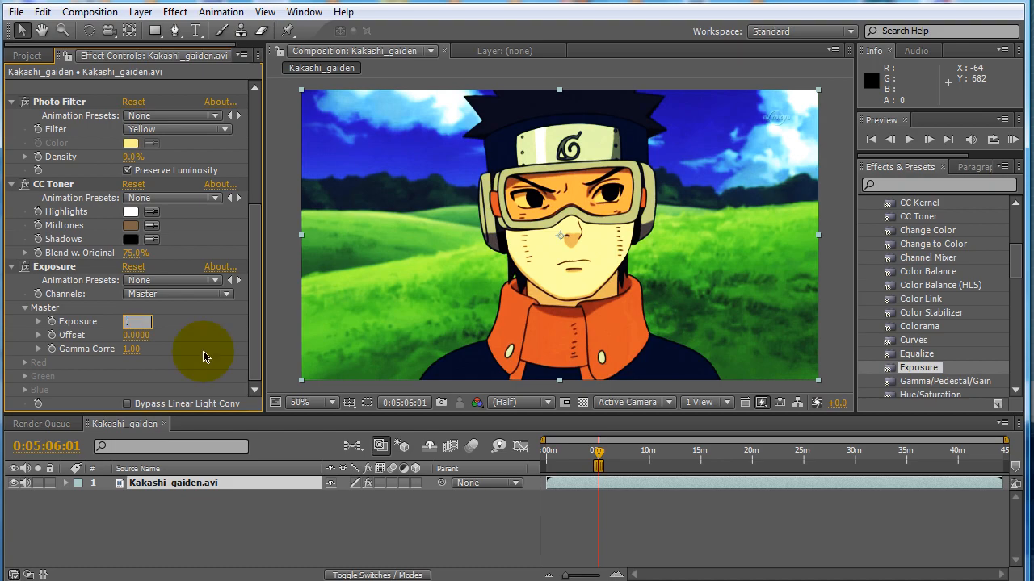
text(8)
key(Return)
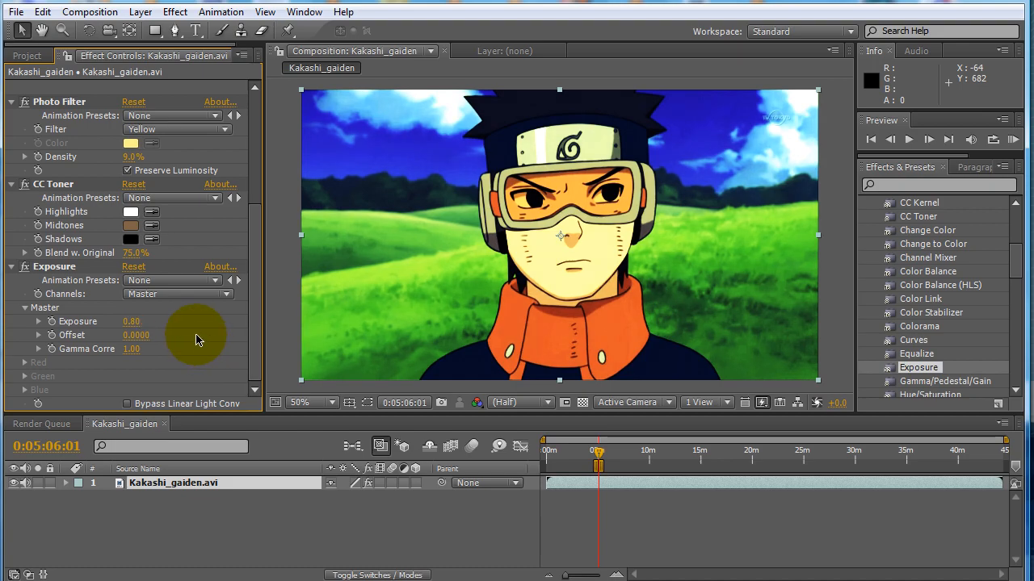
Set the Exposure effect's master Exposure to 0.65.
click(133, 323)
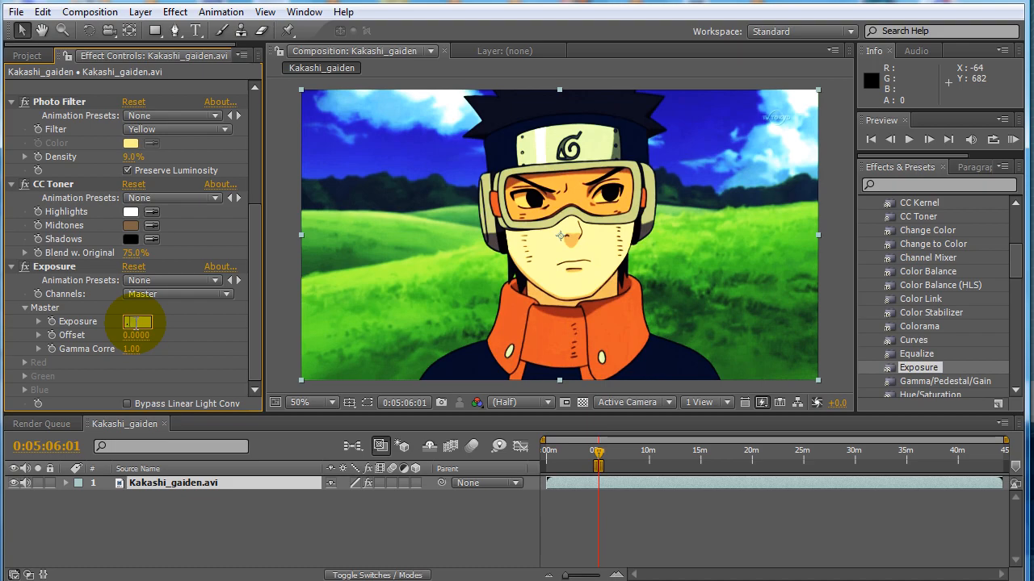
text(.65)
key(Return)
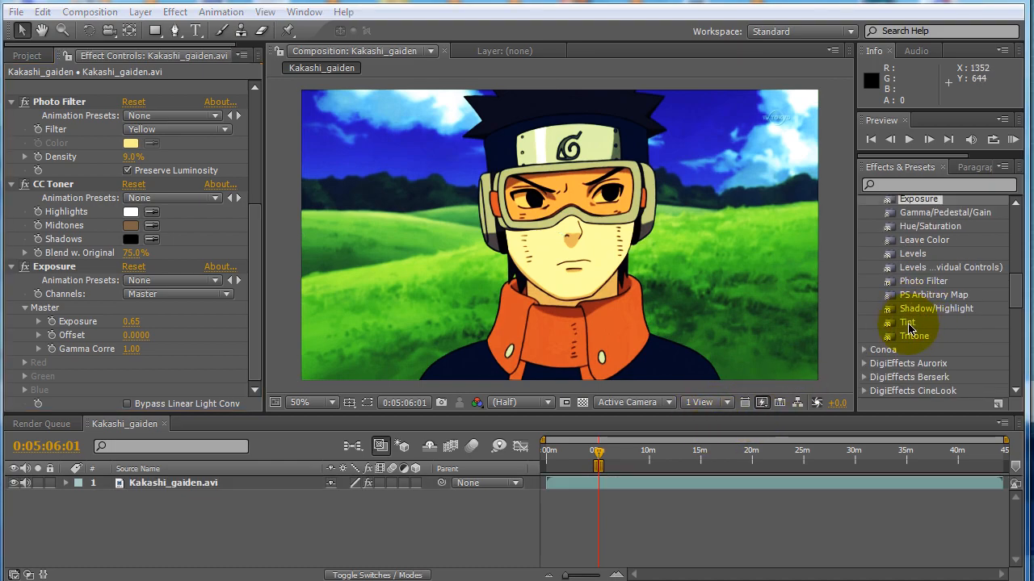
Apply the Tint effect from Color Correction to the clip and set Amount to Tint to 10%.
drag(910, 323, 456, 214)
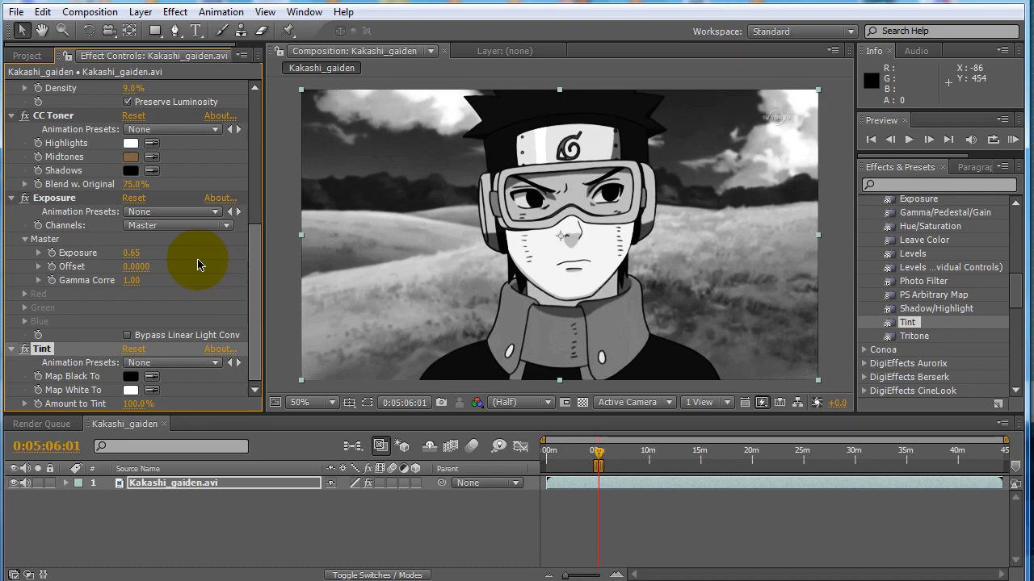
click(138, 403)
text(10)
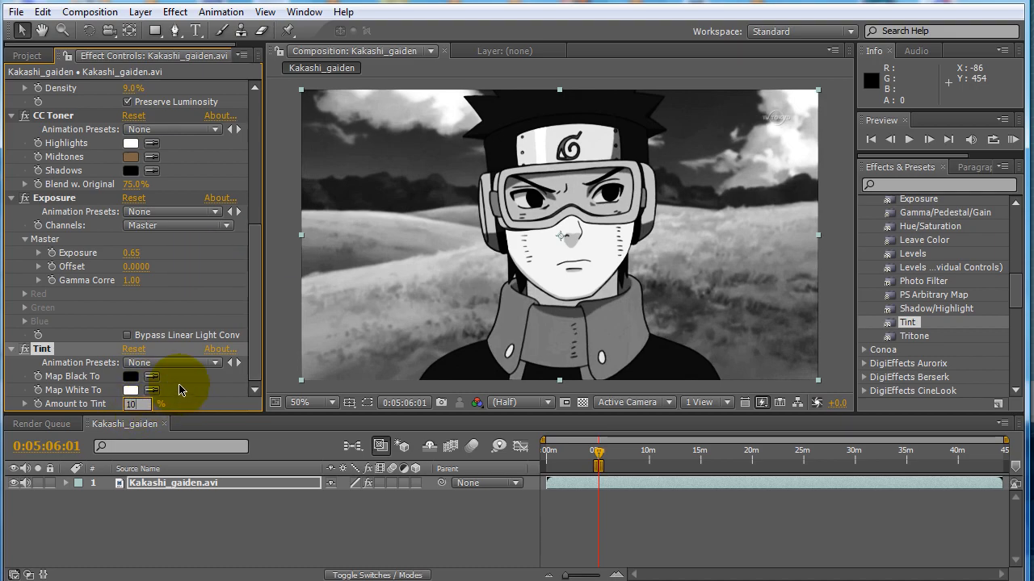
key(Return)
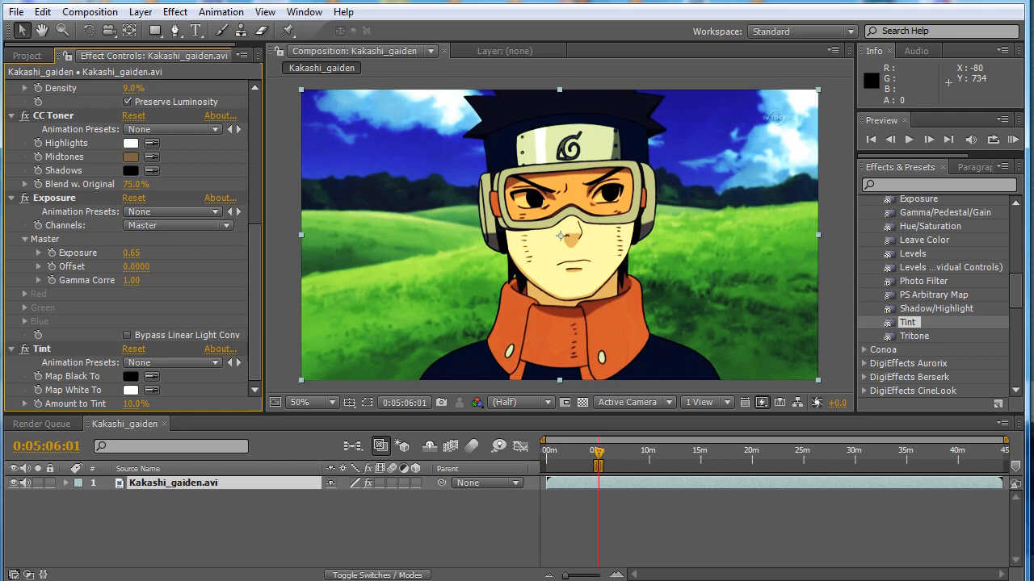
scroll(937, 291, up, 3)
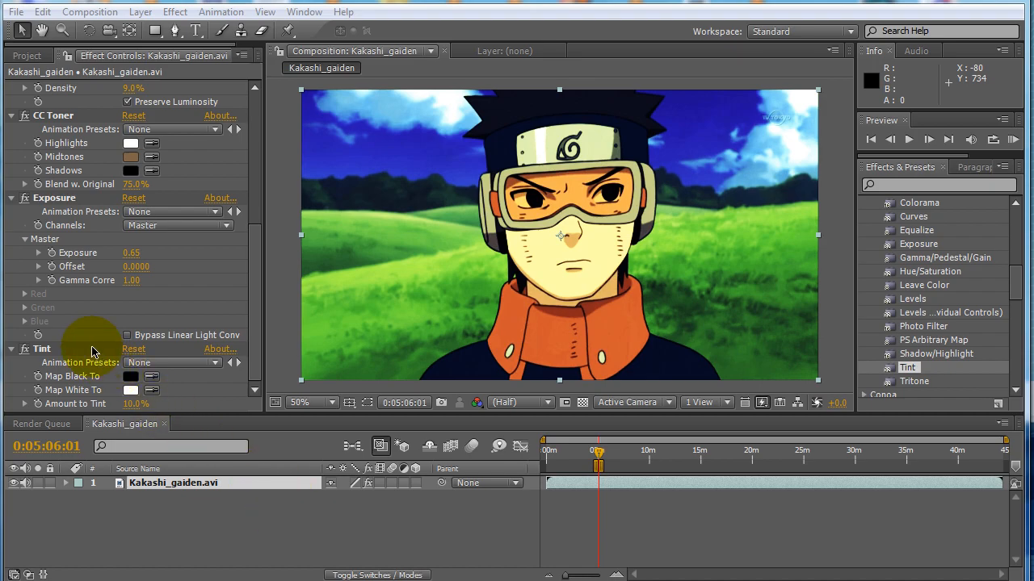
Try yellow as the CC Toner Highlights color and return it to white.
click(92, 350)
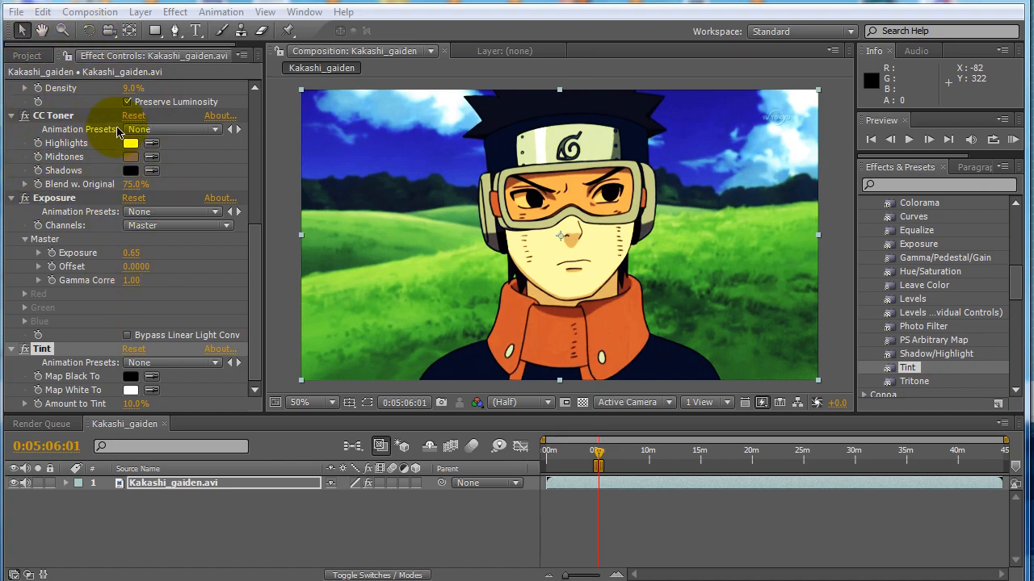
drag(255, 273, 269, 290)
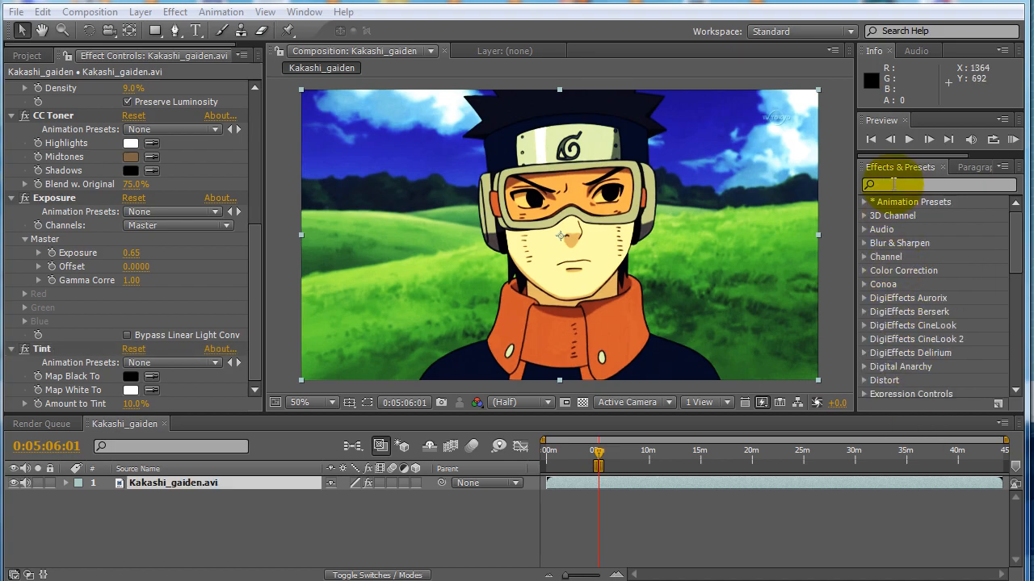
Search the effects for "sharp" and apply Sharpen to the clip with a Sharpen Amount of 10.
click(893, 184)
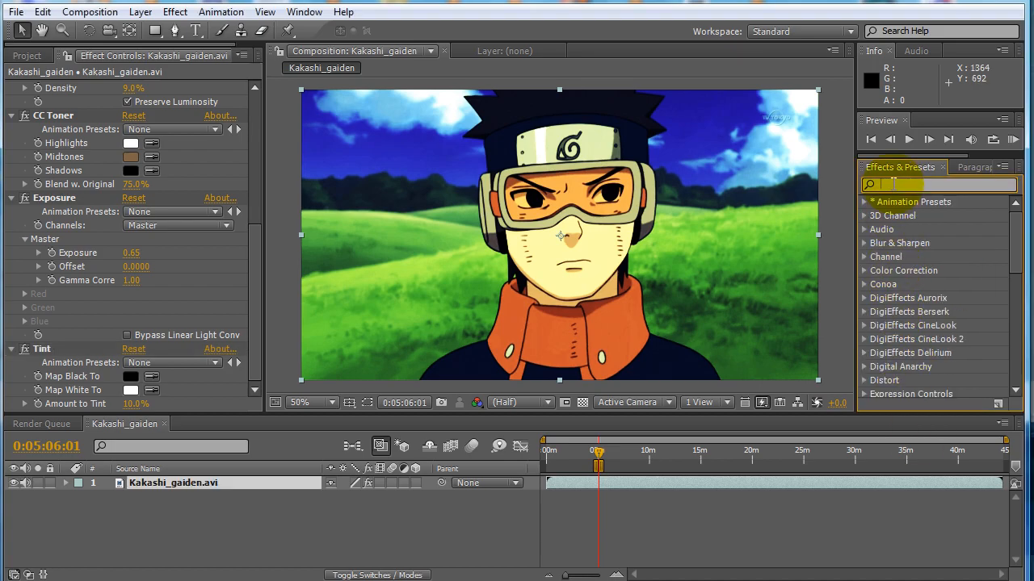
text(sharp)
drag(914, 312, 681, 243)
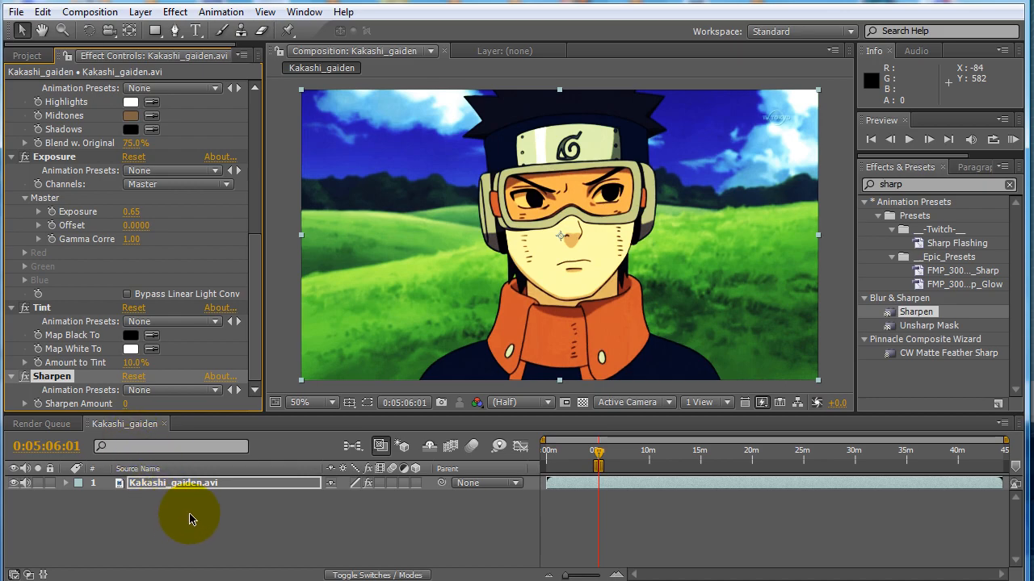
click(127, 405)
text(10)
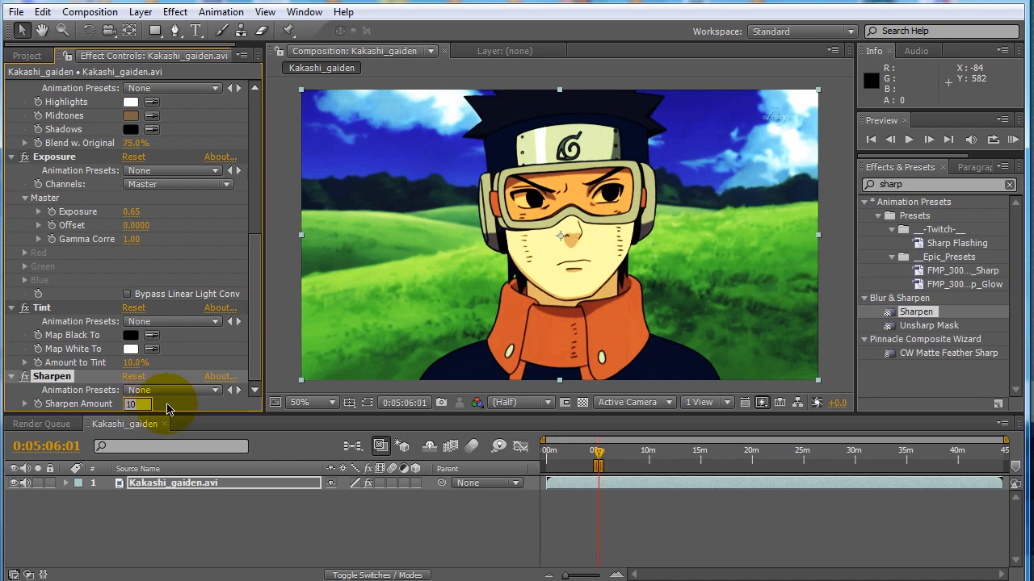
click(168, 408)
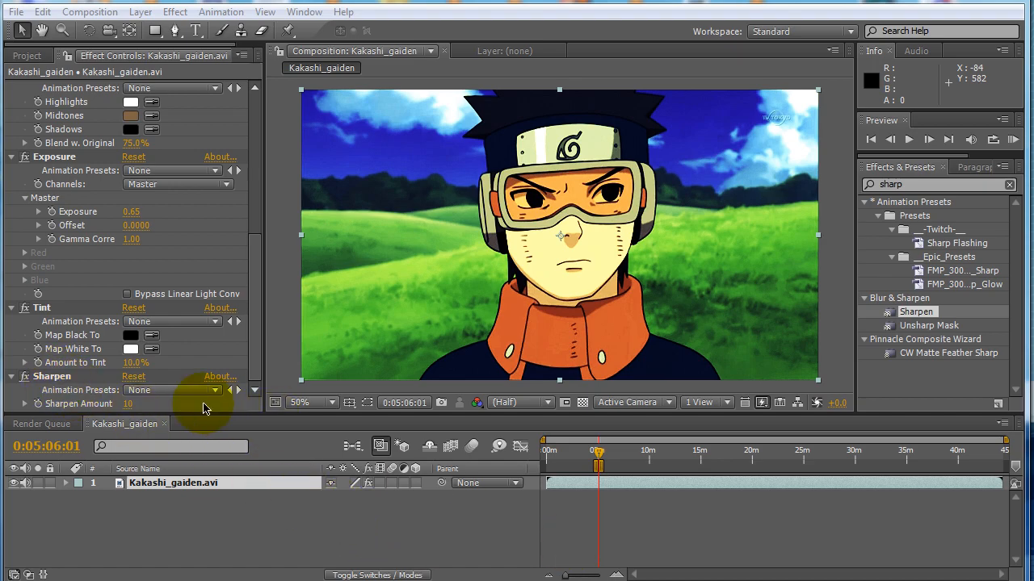
Collapse all six effects on the clip, from Curves to Sharpen, and deselect them.
click(68, 311)
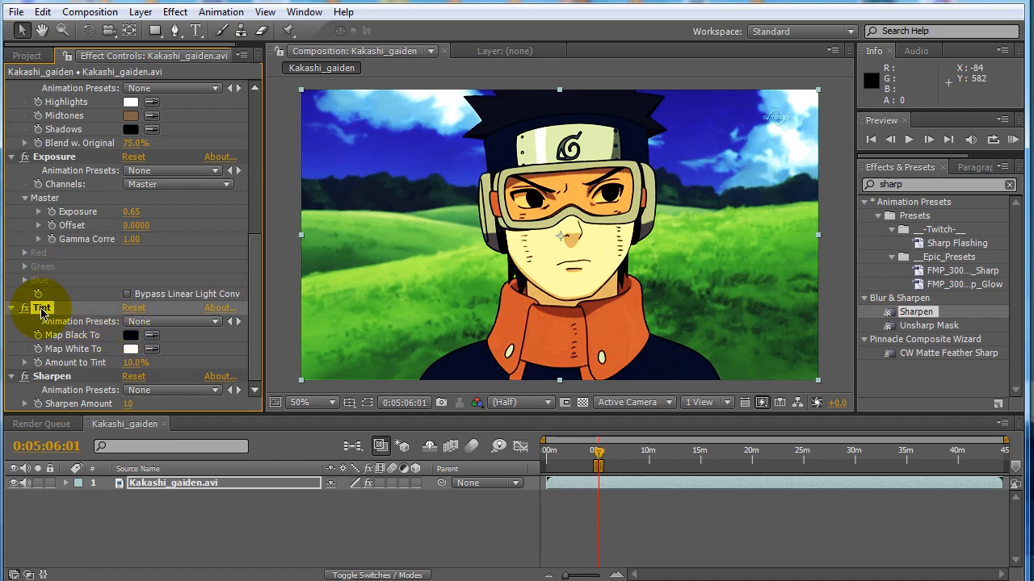
scroll(40, 315, up, 8)
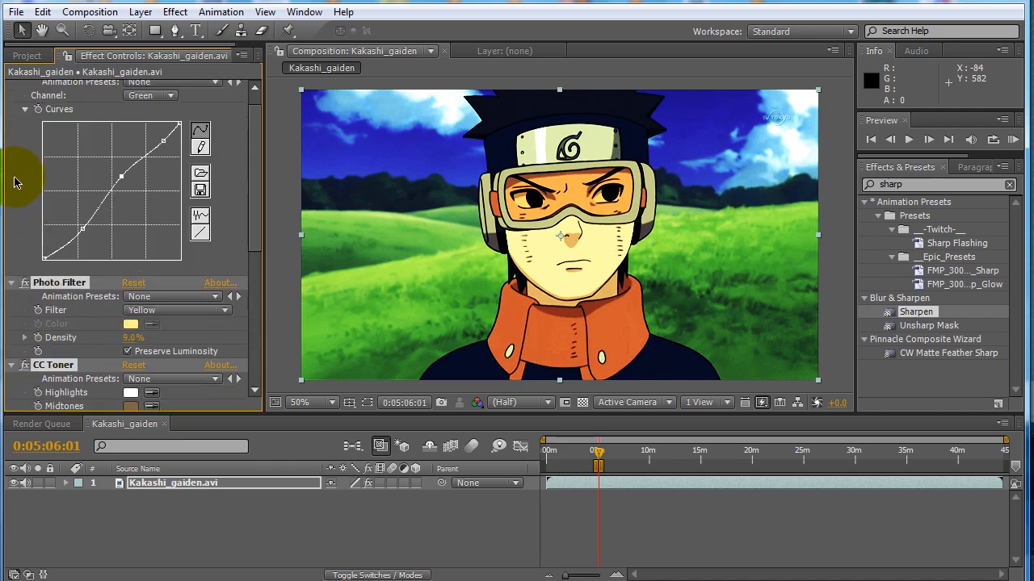
scroll(15, 153, up, 1)
click(11, 86)
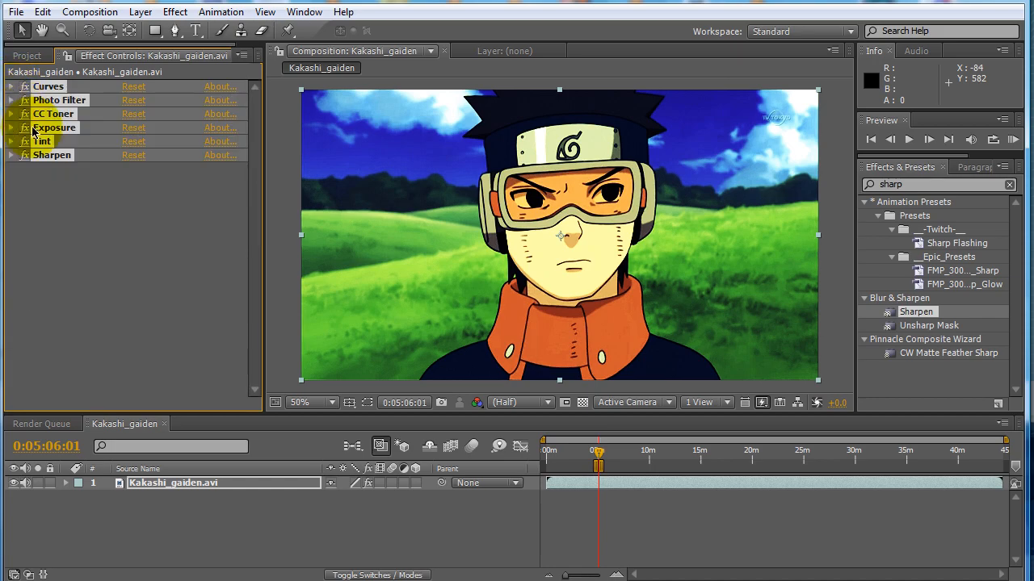
click(81, 230)
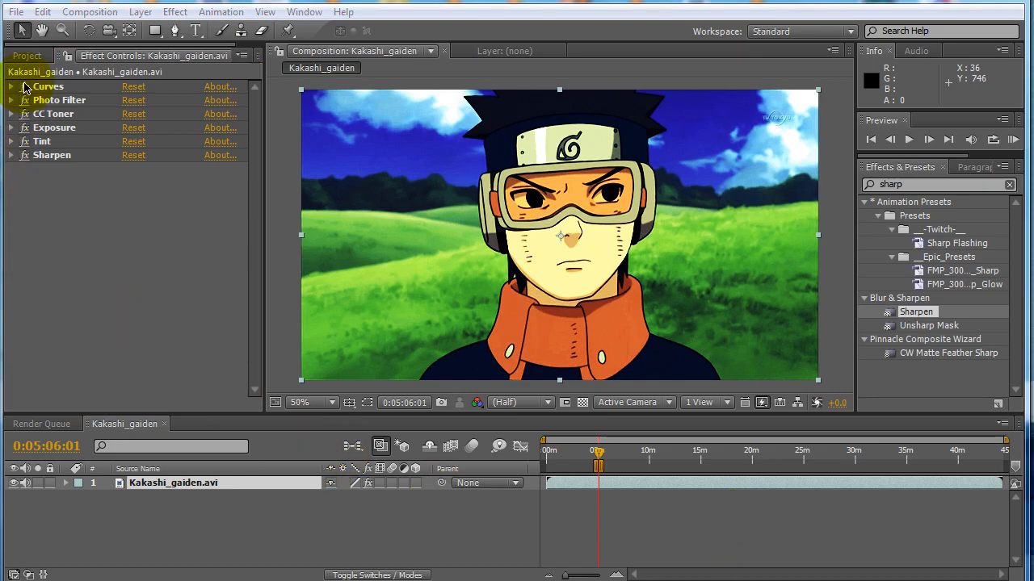
Take a snapshot of the uncorrected frame with all six effects temporarily disabled, and re-enable them.
drag(24, 86, 28, 165)
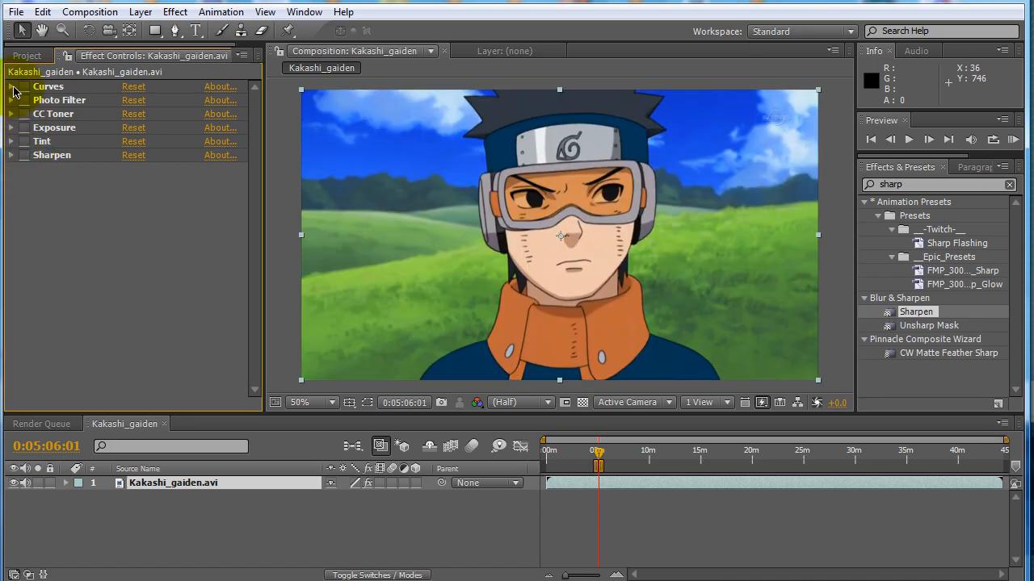
click(443, 408)
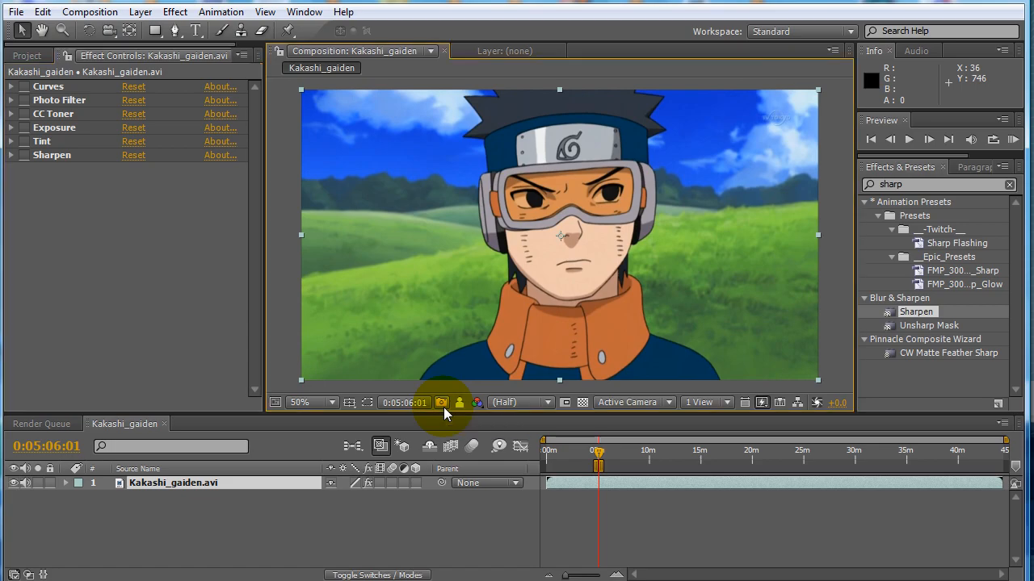
drag(24, 86, 24, 155)
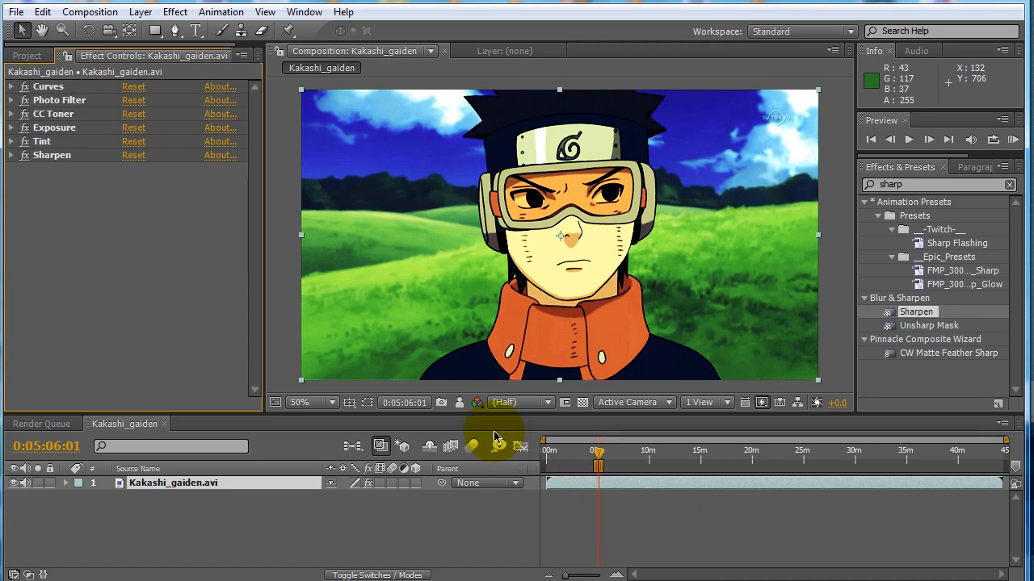
Compare the color-corrected frame with the snapshot of the original by showing the snapshot repeatedly.
click(460, 406)
click(459, 406)
click(460, 406)
click(460, 404)
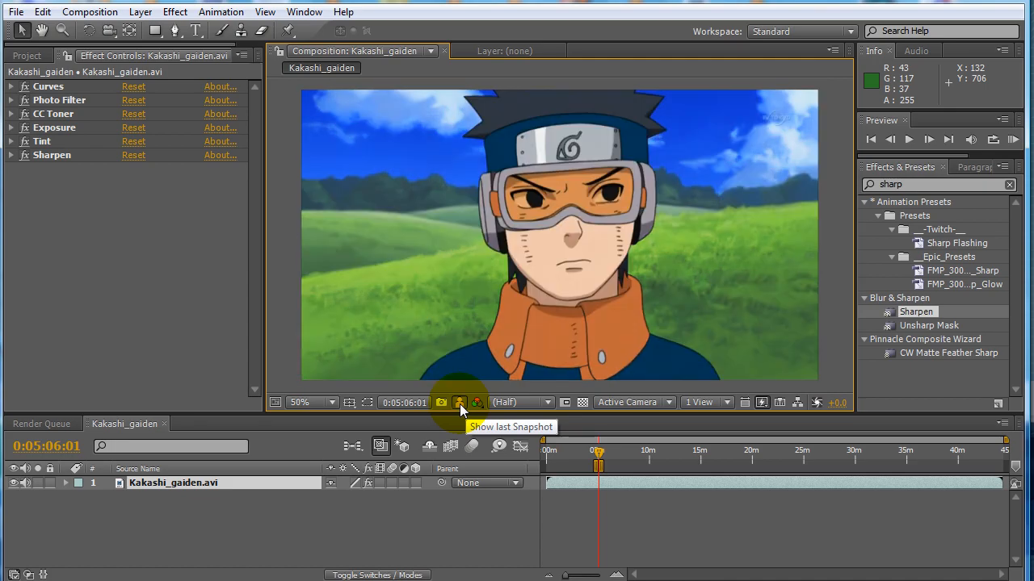
click(460, 404)
click(459, 404)
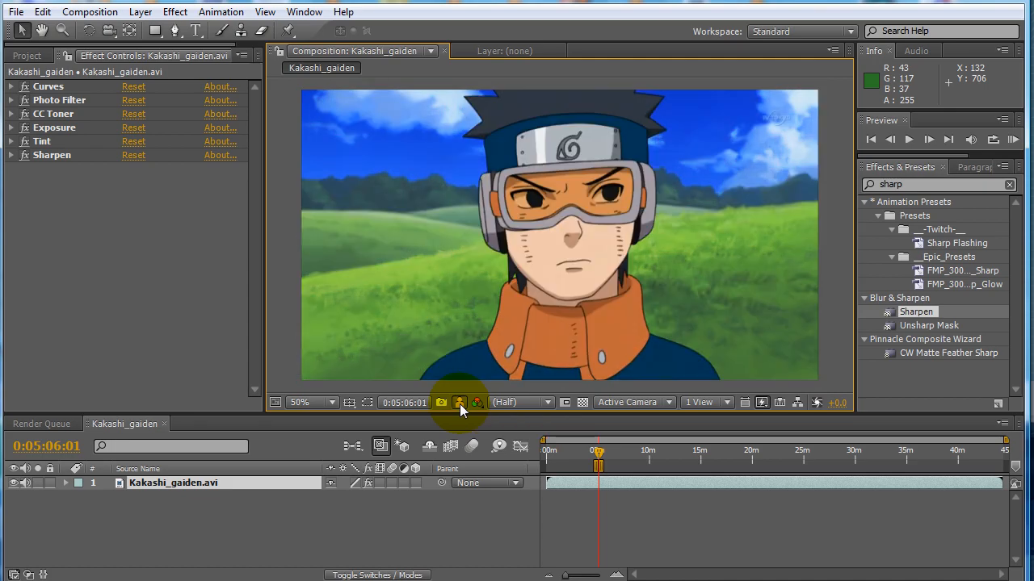
click(459, 404)
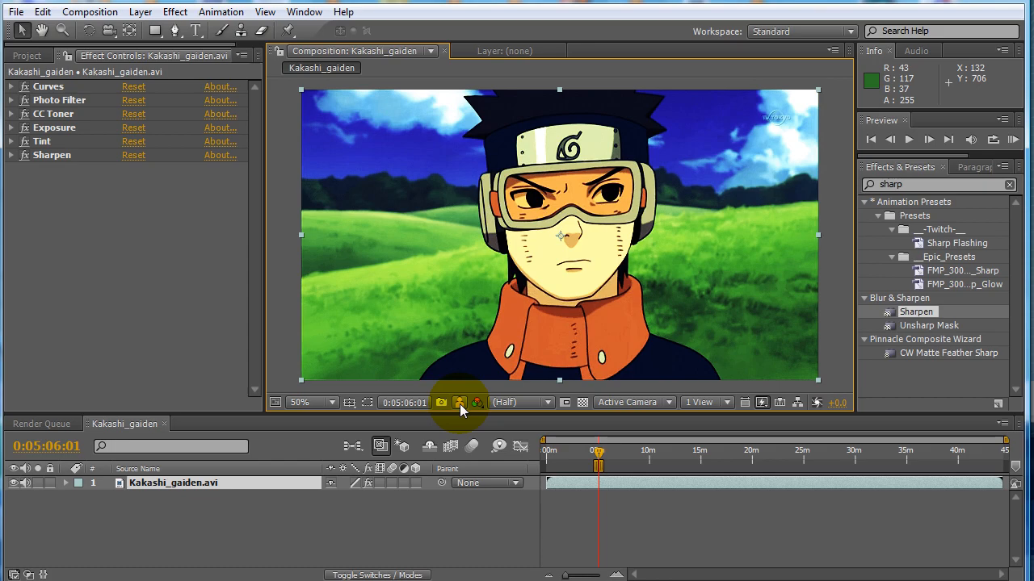
click(459, 403)
click(459, 404)
click(459, 404)
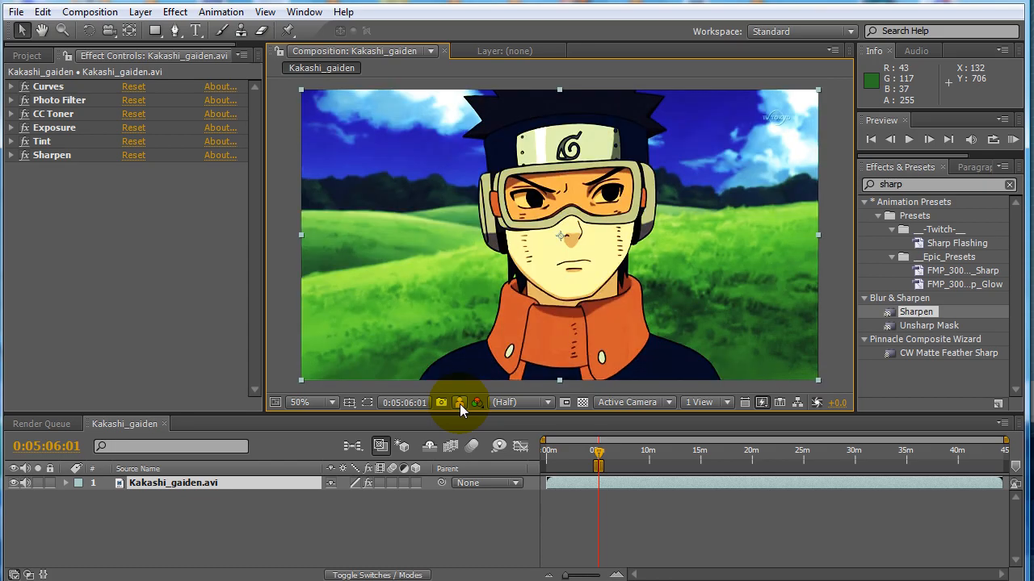